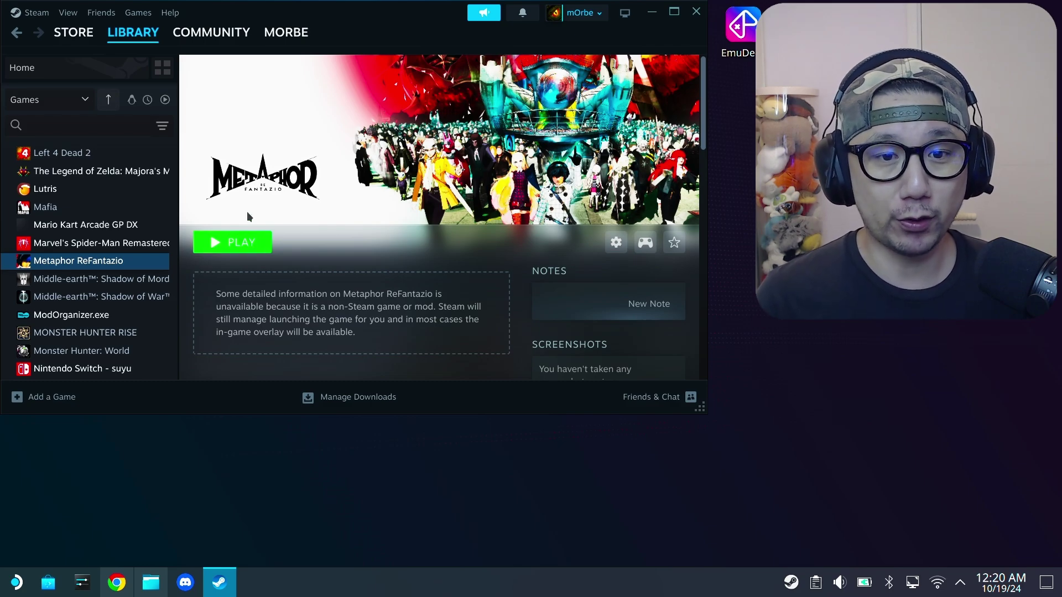
Launch Metaphor ReFantazio from the game library and load a saved game
left_click(247, 241)
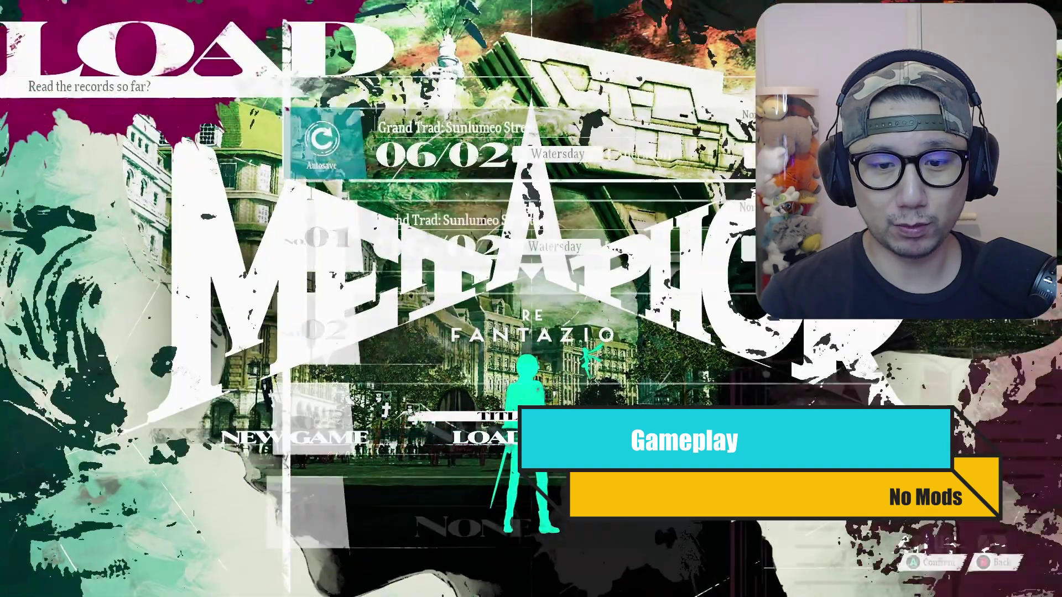
key("Return")
key("Return")
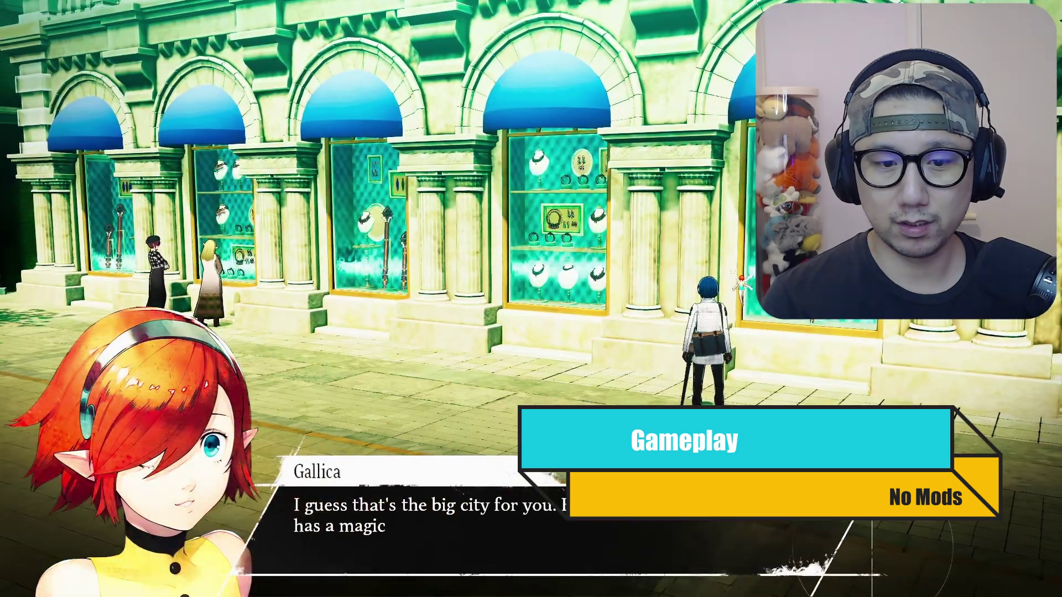
Play through the street dialogue with the Igniter Merchantess, answering "How much?", and continue to the in-game menu
key("Return")
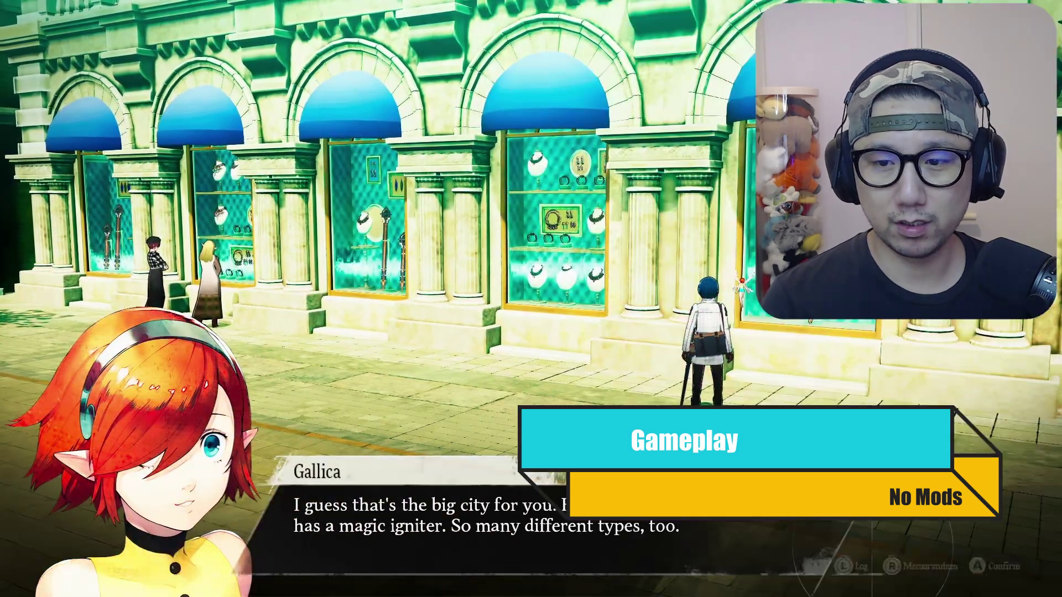
key("Return")
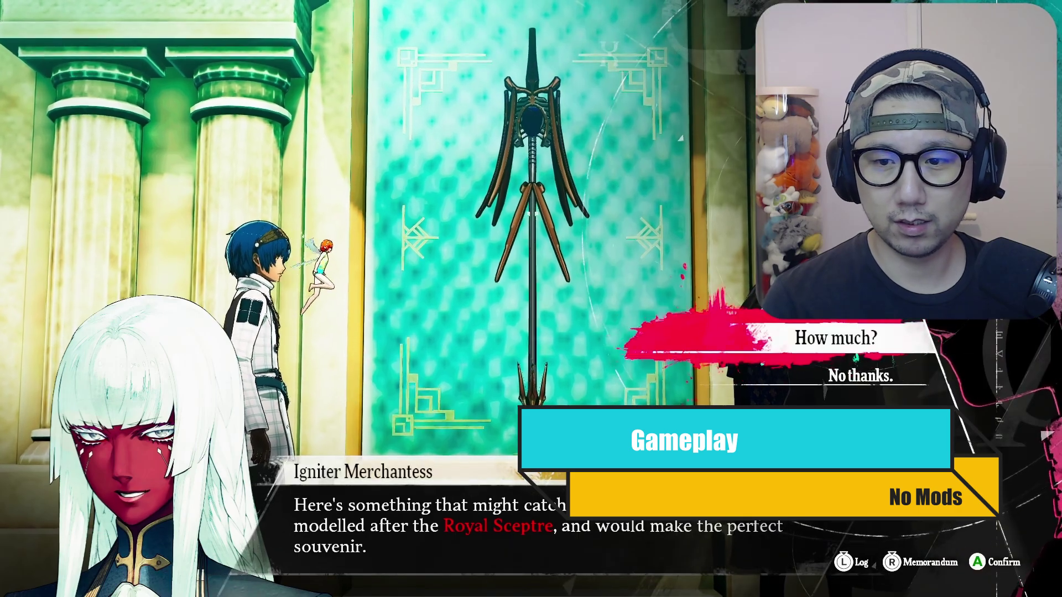
key("Return")
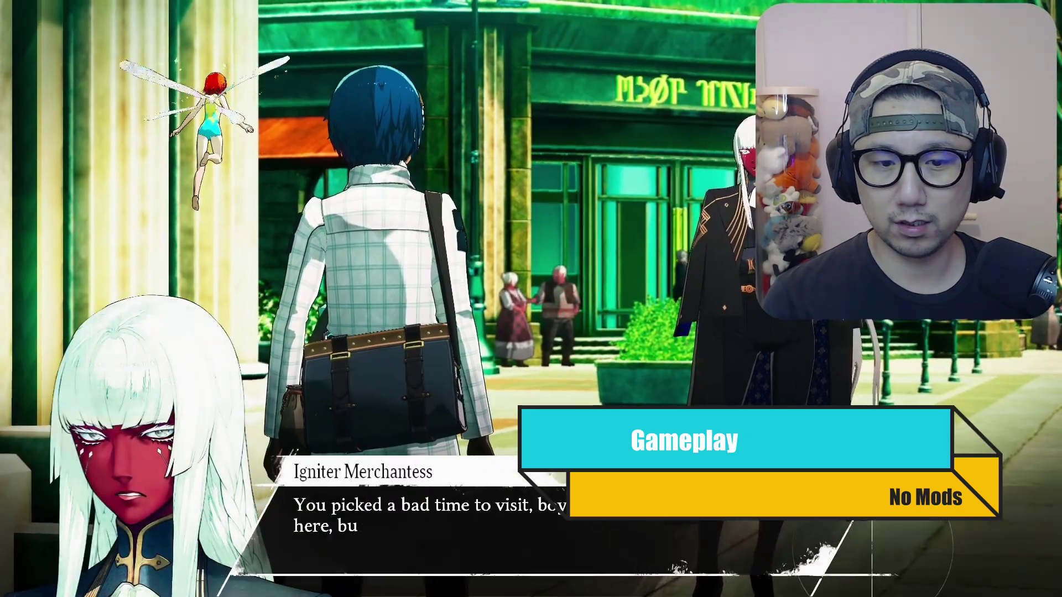
key("Return")
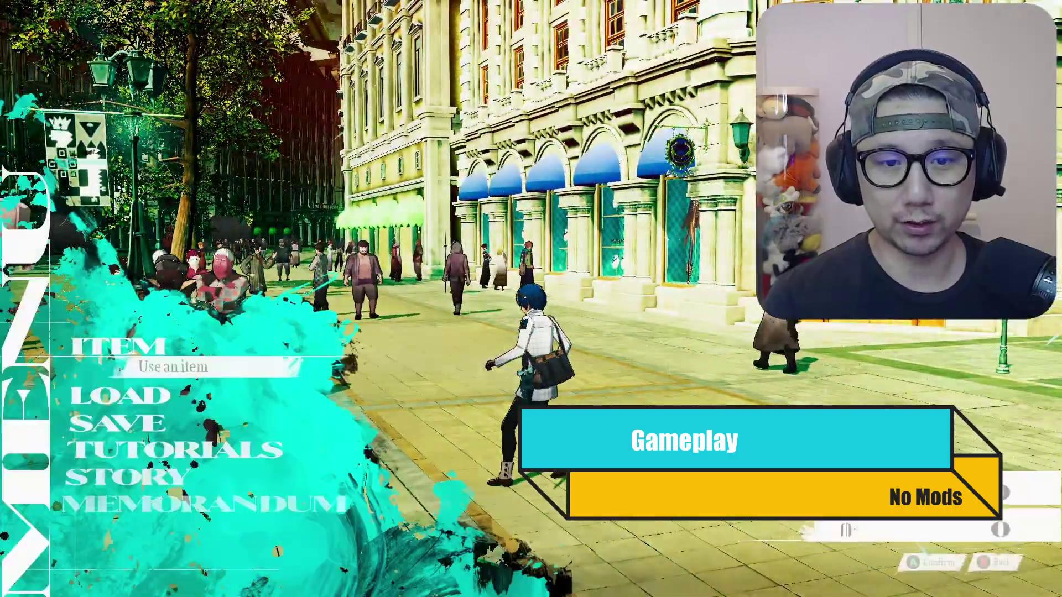
key("Return")
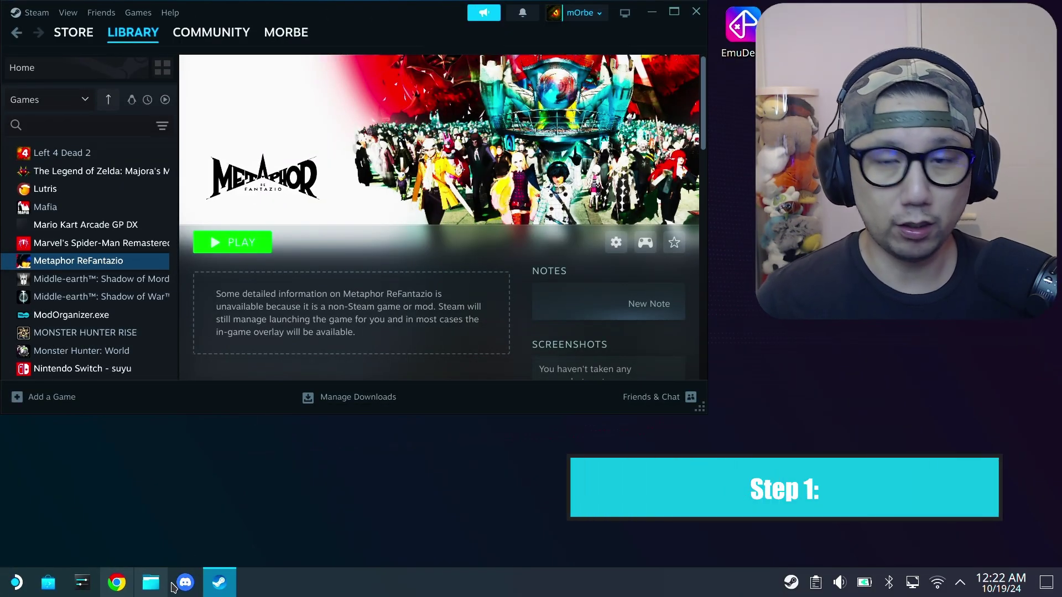
Switch to Chrome, open the MetaphorFix page on Nexus Mods and review its General and Ultrawide/narrower features
left_click(116, 582)
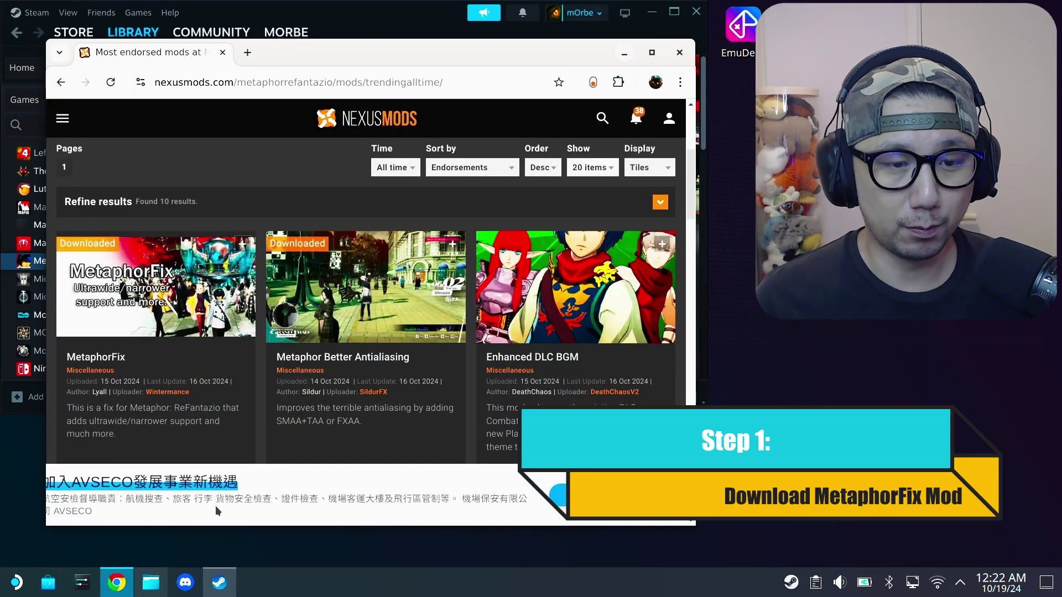
left_click(107, 360)
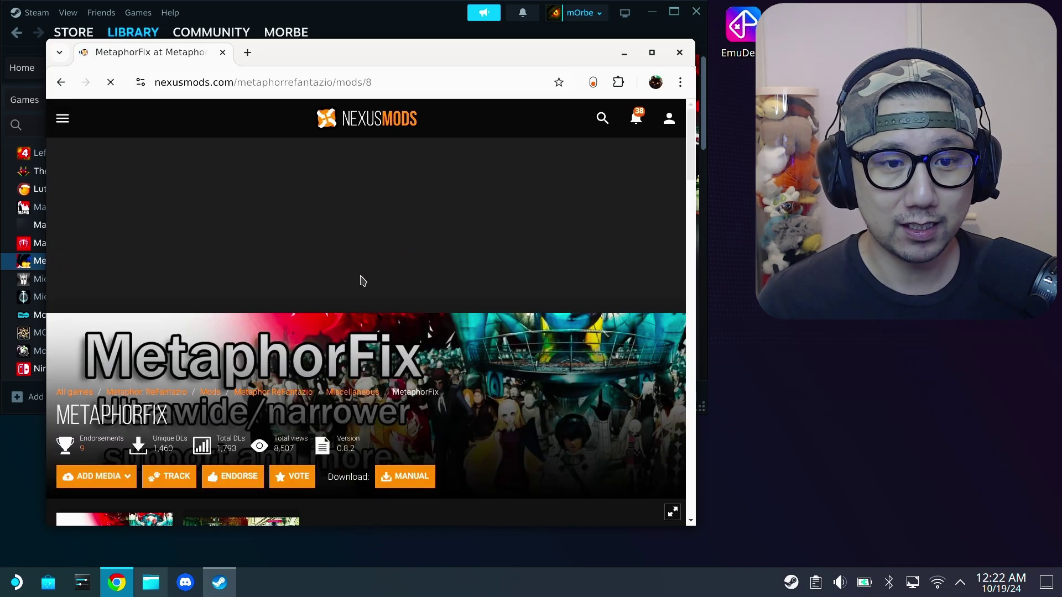
scroll(289, 325, "down", 15)
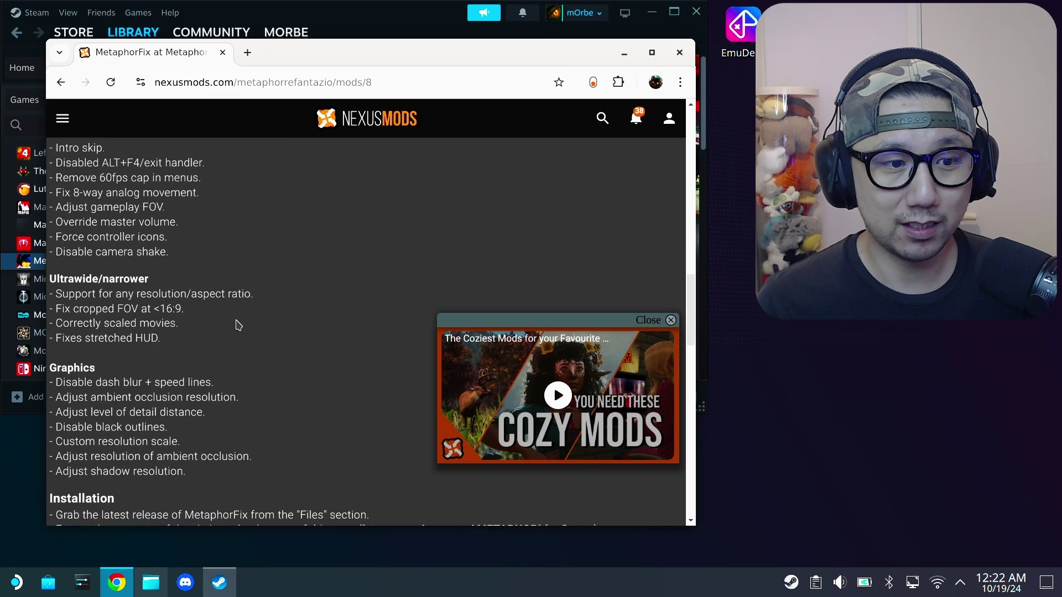
scroll(119, 237, "up", 2)
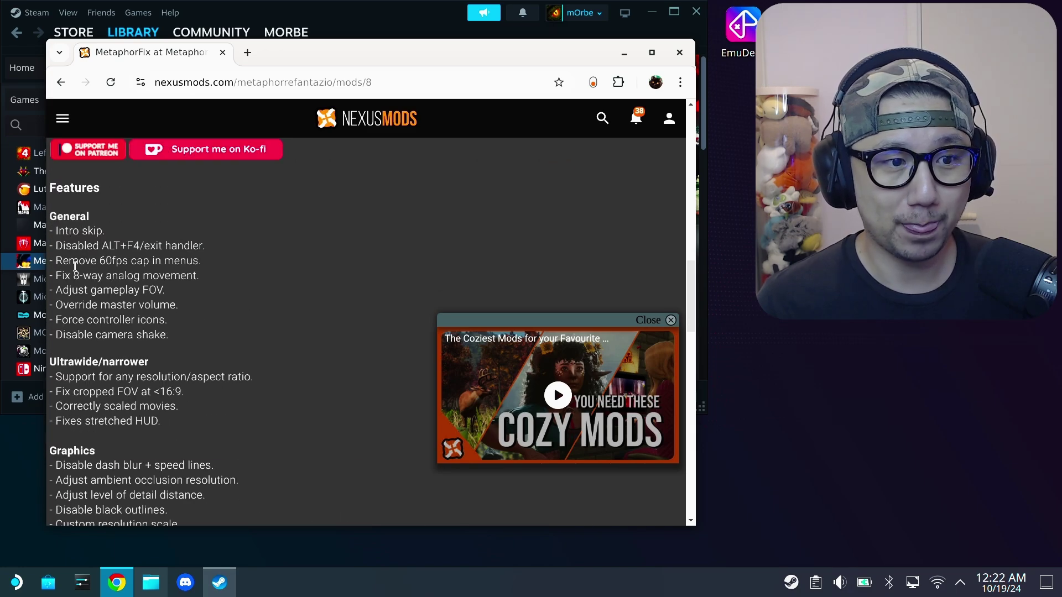
left_click_drag(77, 261, 192, 260)
left_click_drag(75, 276, 180, 275)
left_click(145, 286)
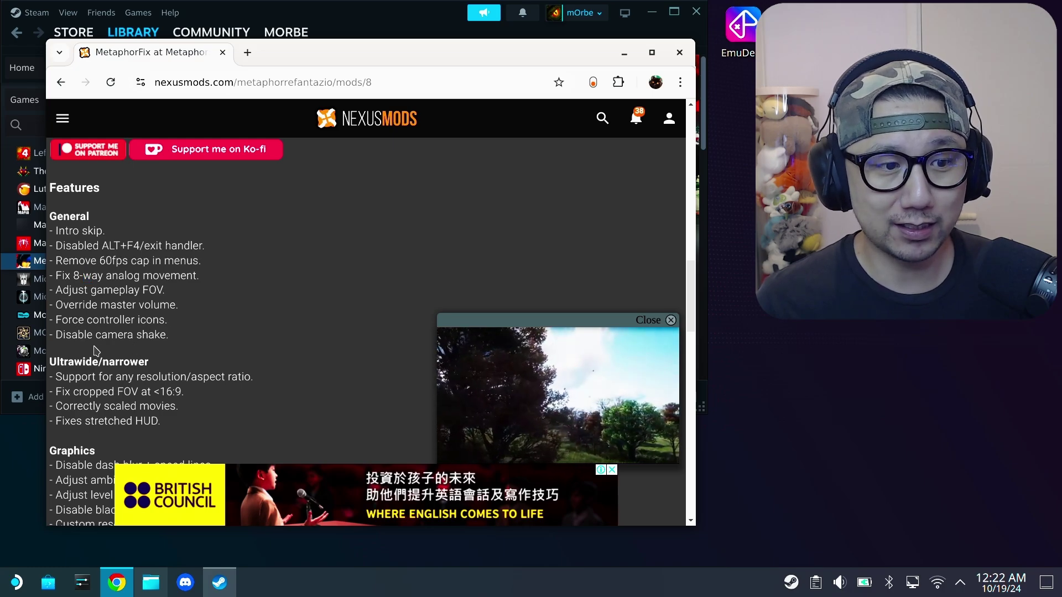
left_click_drag(72, 334, 137, 331)
left_click(137, 332)
scroll(110, 326, "down", 2)
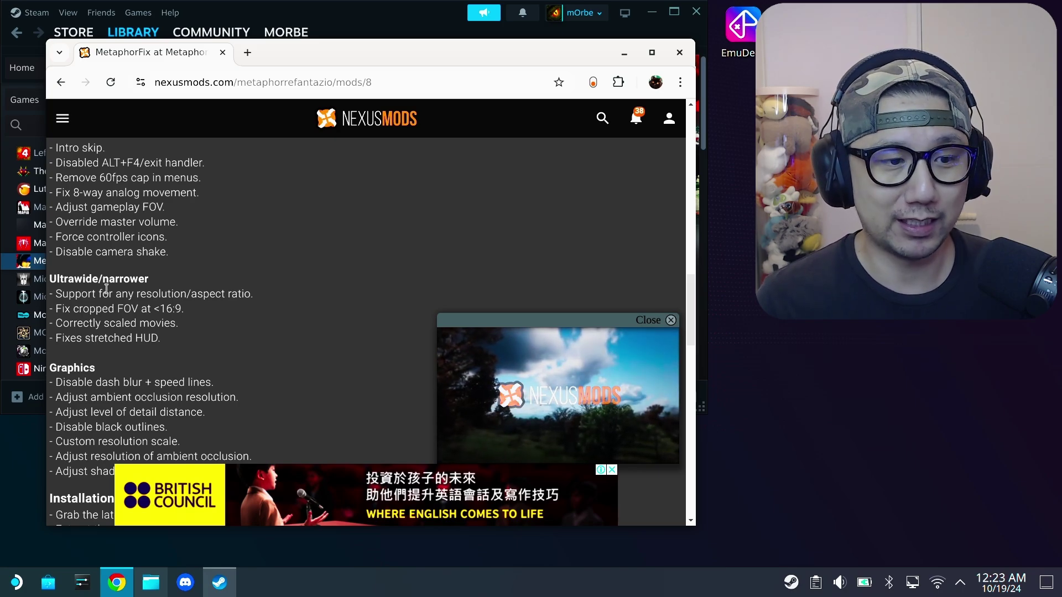
left_click_drag(111, 294, 155, 332)
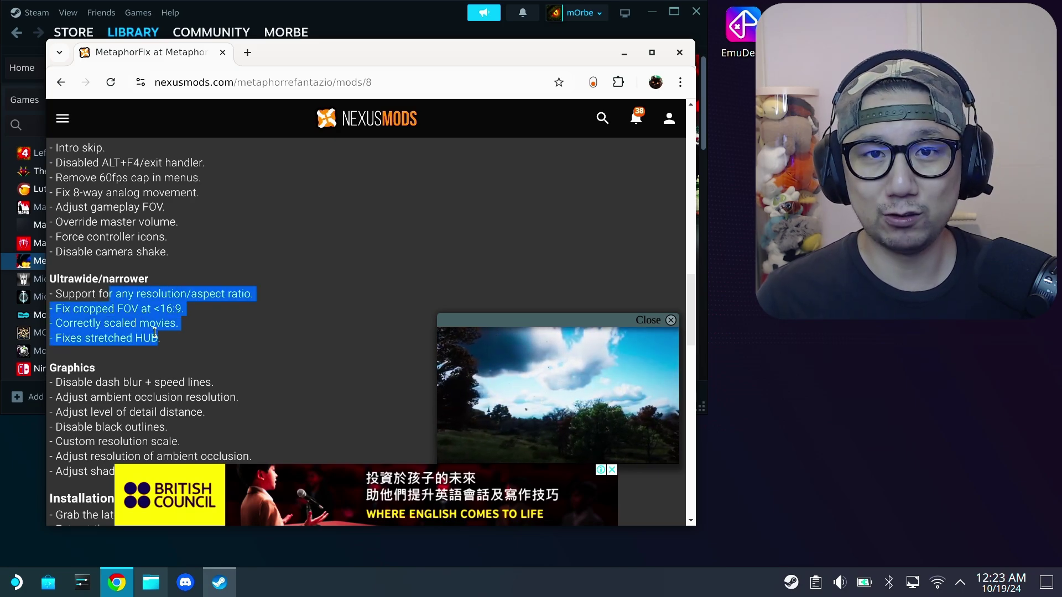
Examine the Graphics features of MetaphorFix, including dash blur, ambient occlusion, black outlines and shadow resolution
scroll(153, 337, "down", 3)
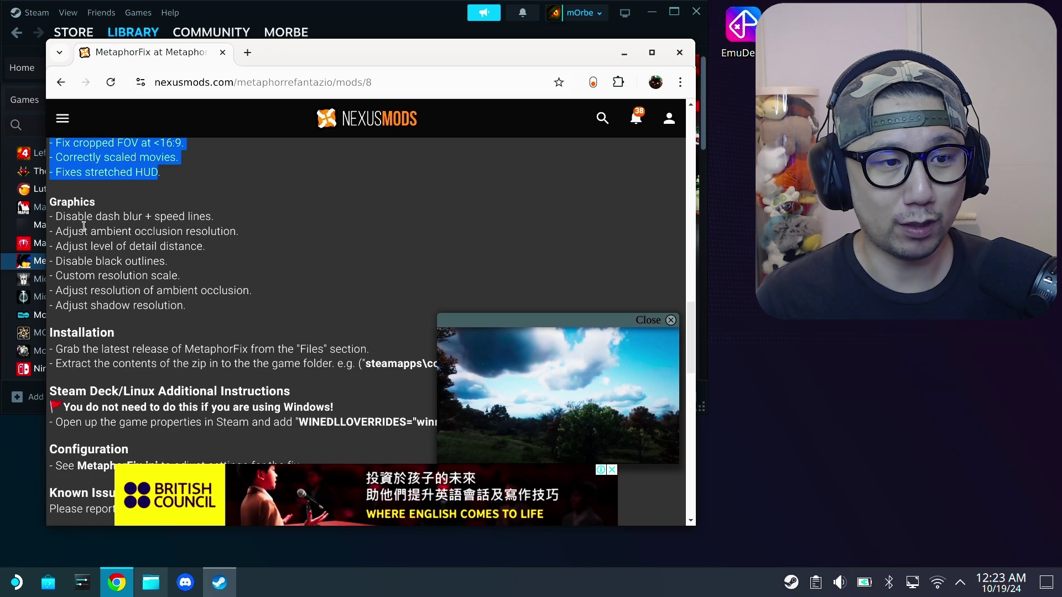
left_click_drag(85, 217, 183, 232)
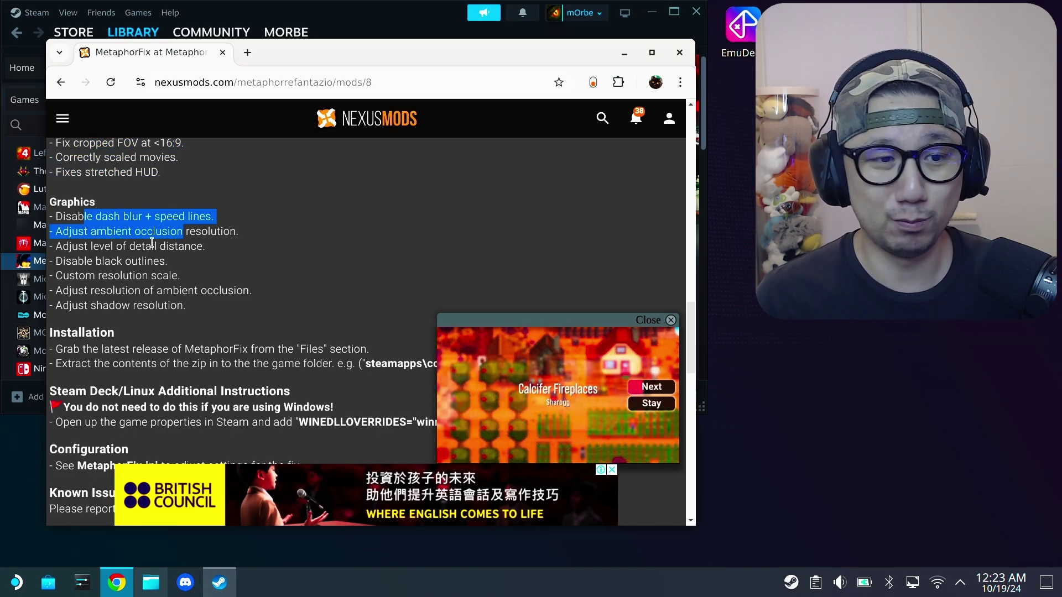
left_click(86, 232)
left_click_drag(63, 232, 220, 236)
left_click(219, 244)
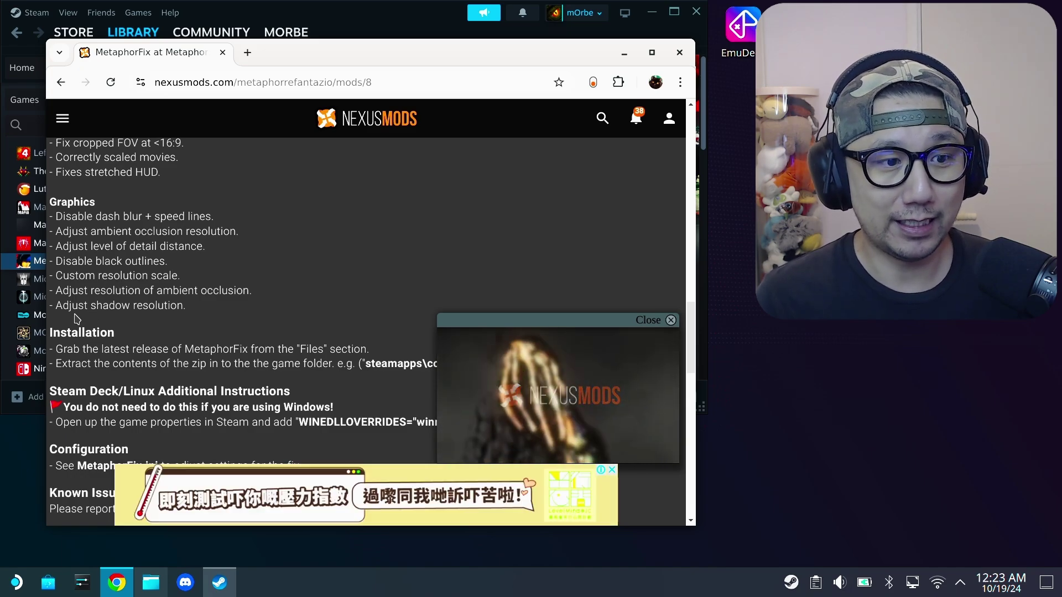
left_click_drag(78, 307, 172, 304)
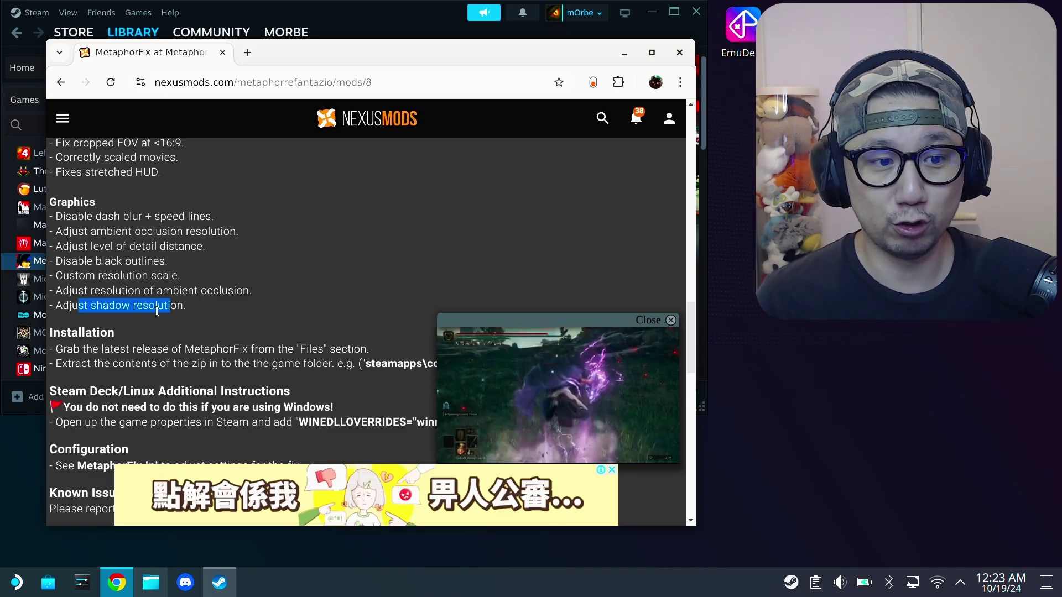
left_click(157, 310)
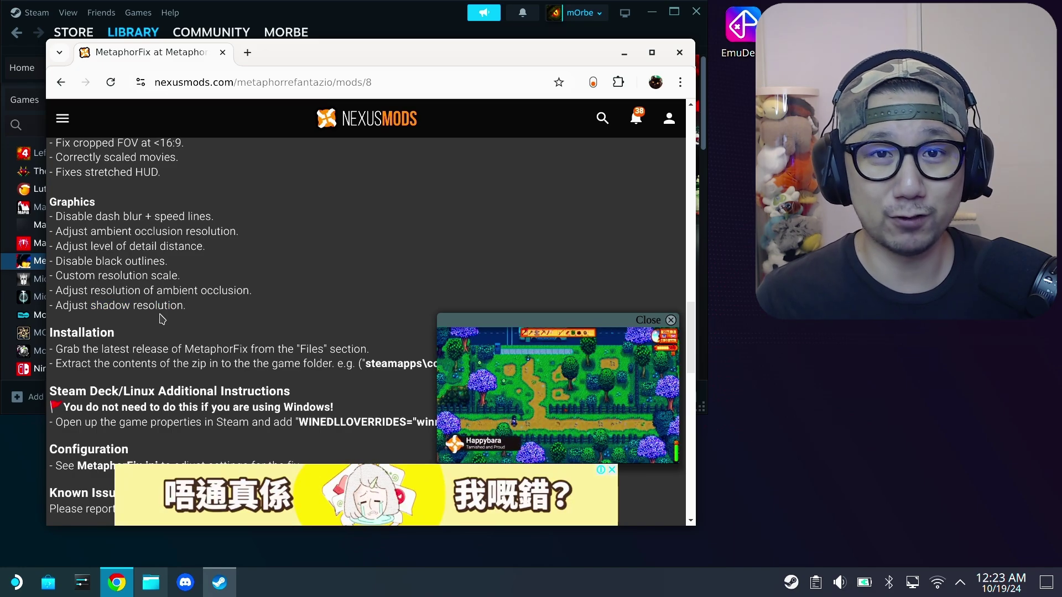
left_click_drag(61, 263, 164, 263)
left_click(242, 285)
Request the manual download of the MetaphorFix 0.8.2 main file from the mod's files
scroll(246, 293, "down", 3)
scroll(246, 293, "up", 15)
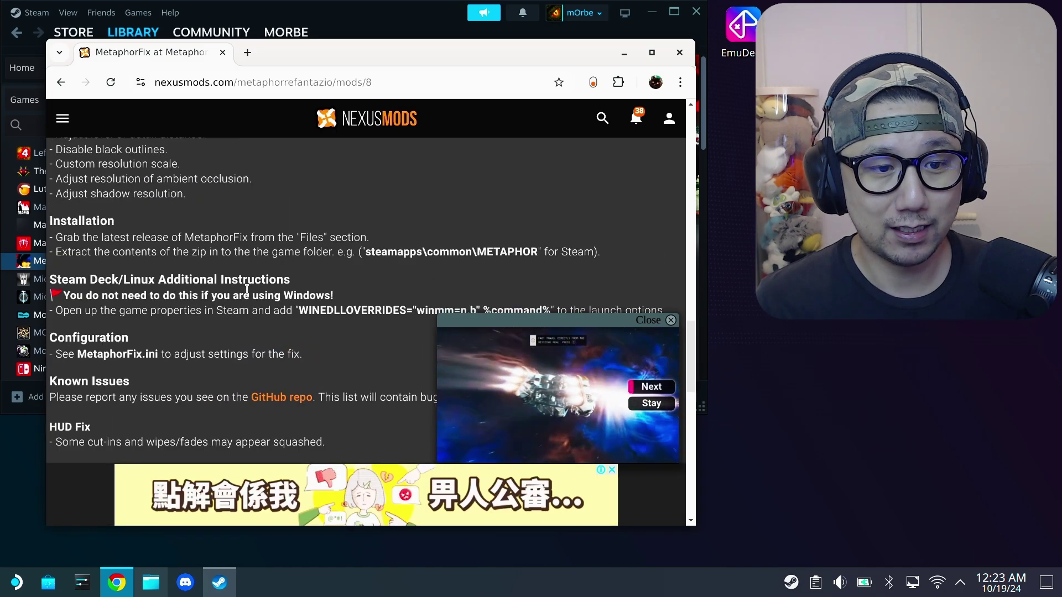
scroll(161, 243, "up", 3)
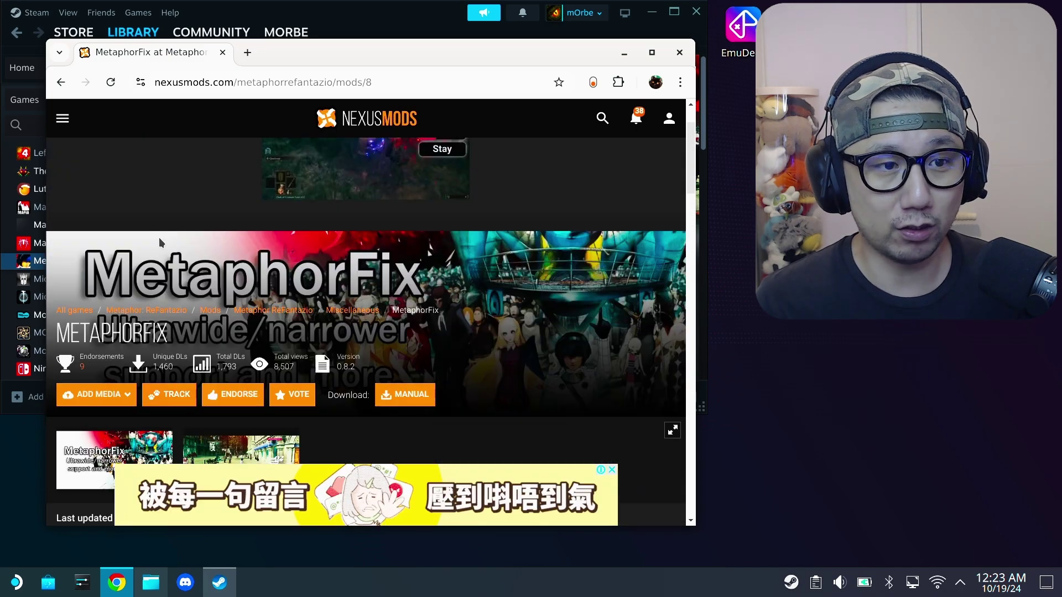
scroll(136, 361, "down", 5)
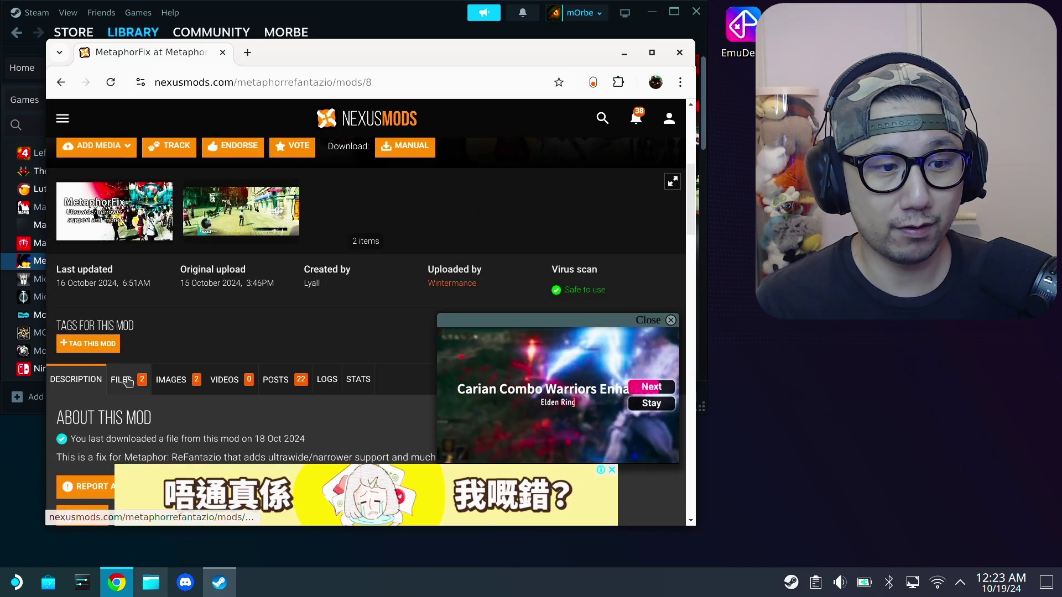
left_click(123, 379)
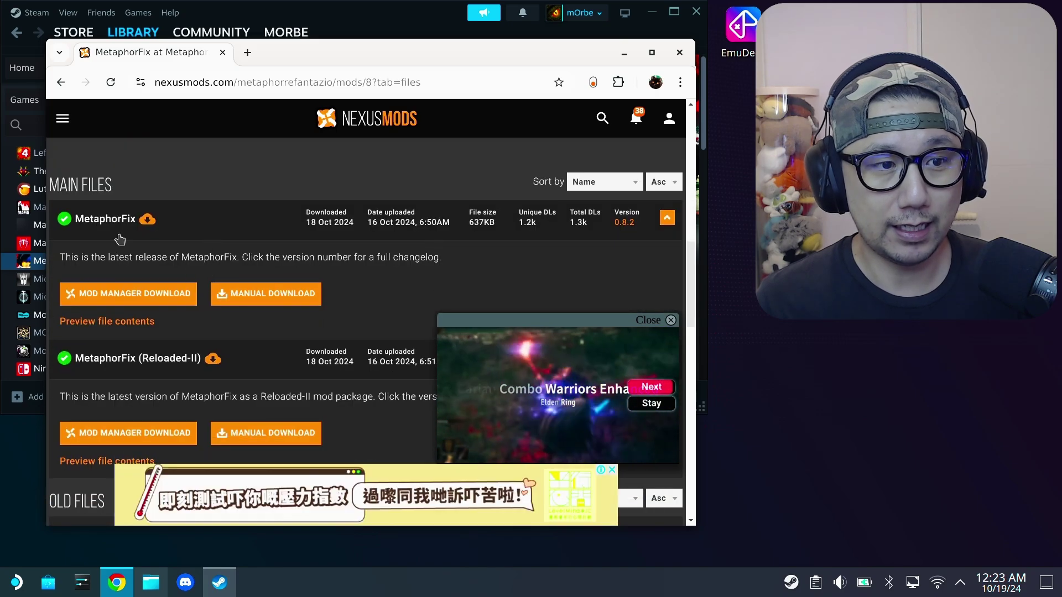
left_click(302, 294)
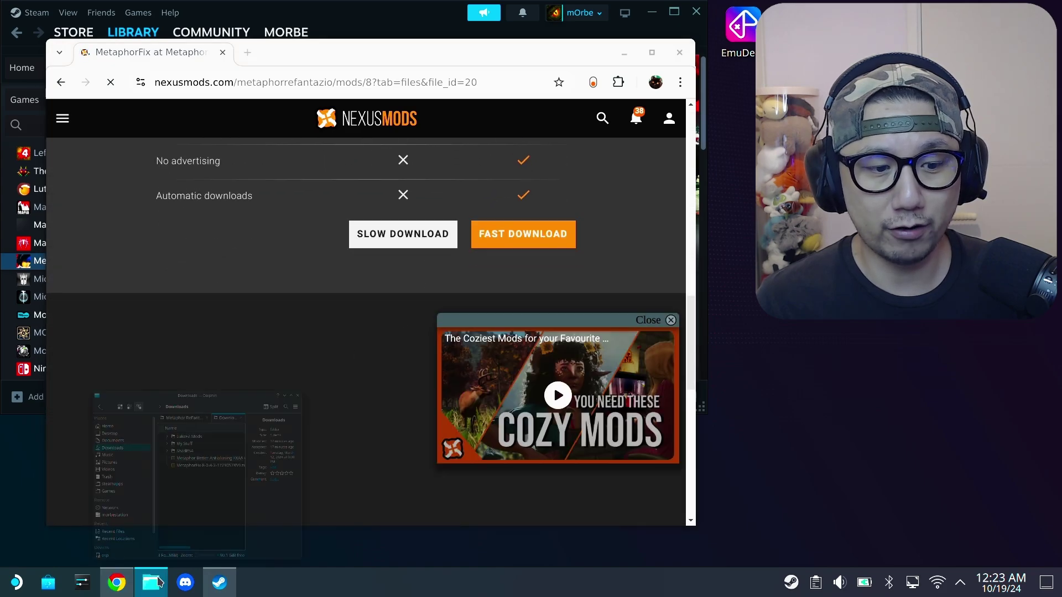
Switch to Dolphin, open MetaphorFix-8-0-8-2-1729057859.zip from Downloads and place the archive window beside the file list
left_click(151, 582)
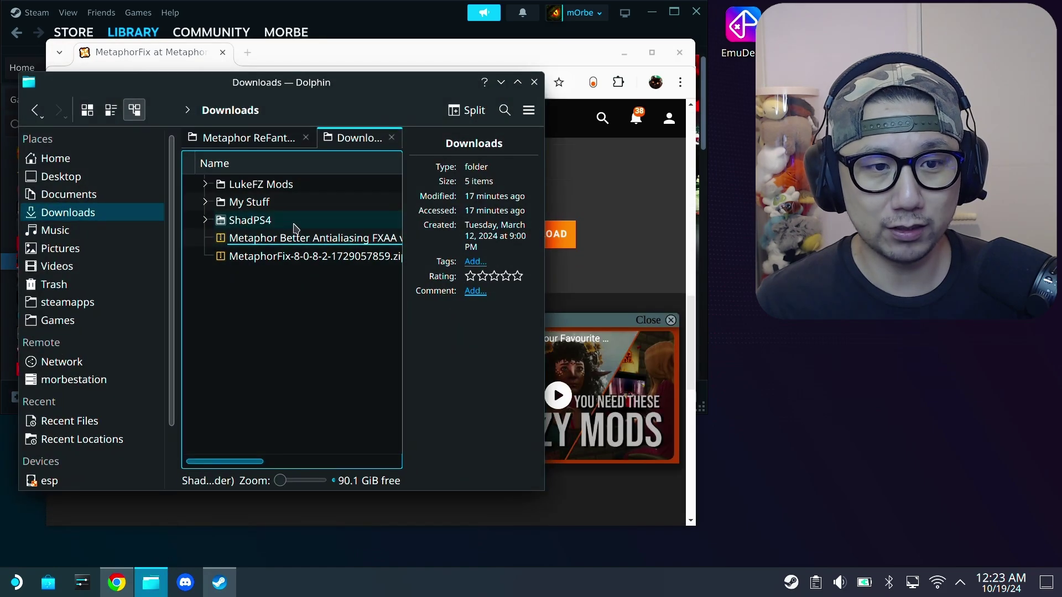
double_click(278, 261)
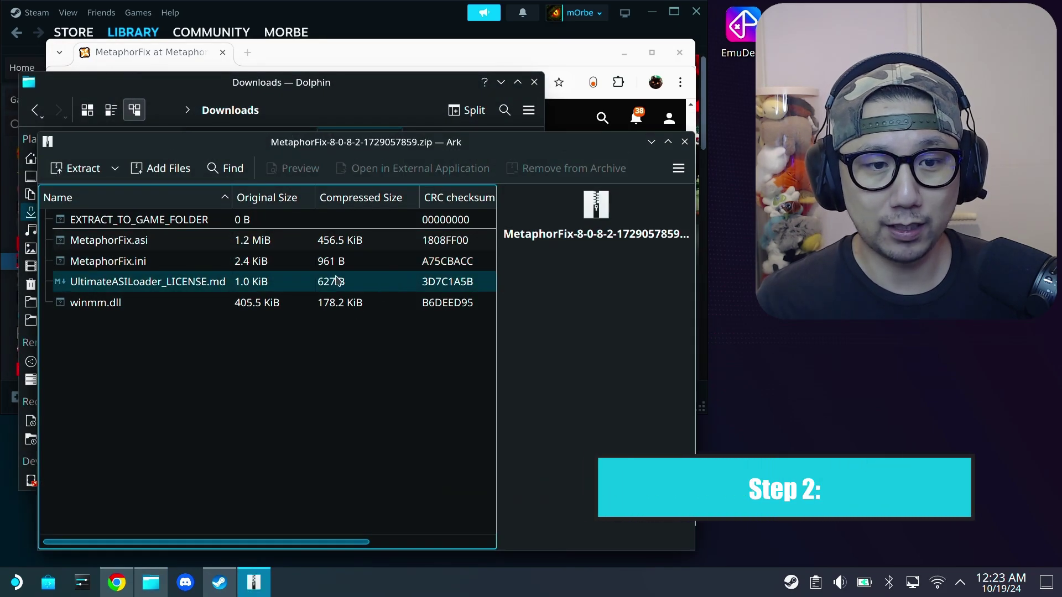
left_click_drag(346, 142, 718, 135)
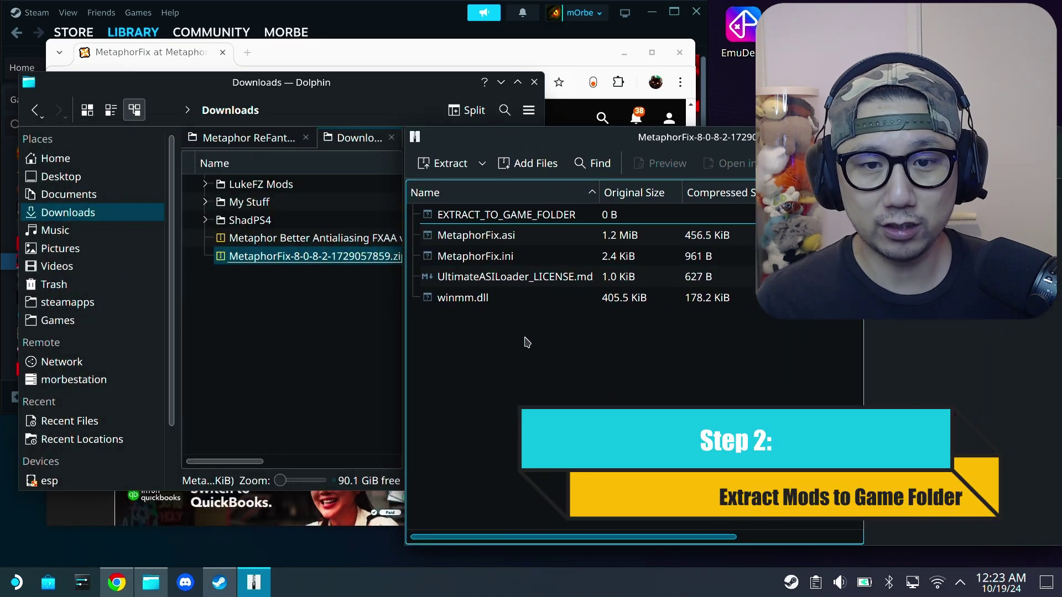
Extract MetaphorFix.asi, MetaphorFix.ini, UltimateASILoader_LICENSE.md and winmm.dll from the archive into the Metaphor ReFantazio game folder
left_click_drag(524, 339, 492, 238)
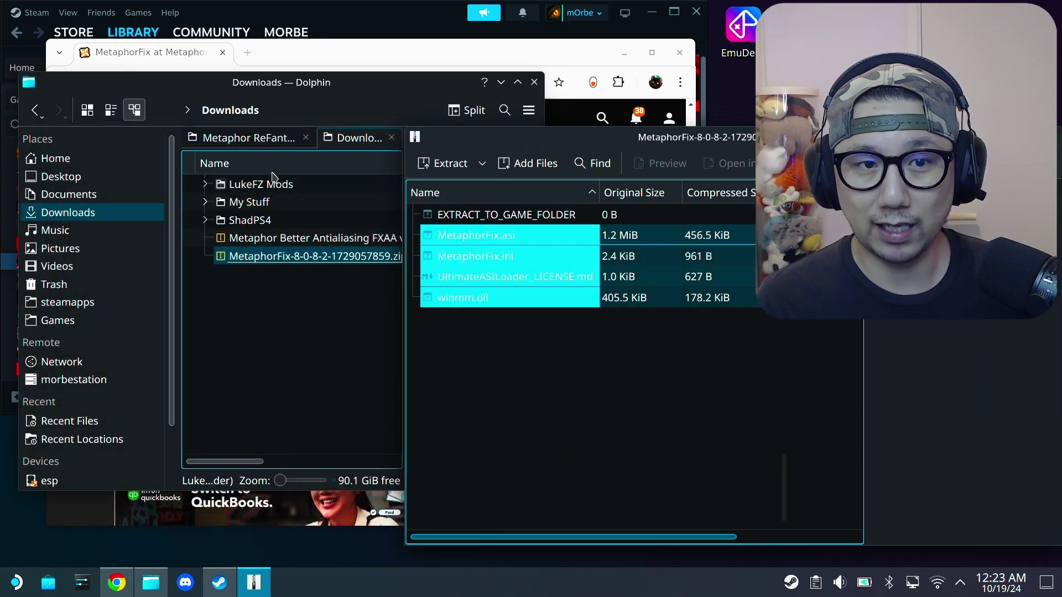
left_click(249, 138)
left_click(567, 314)
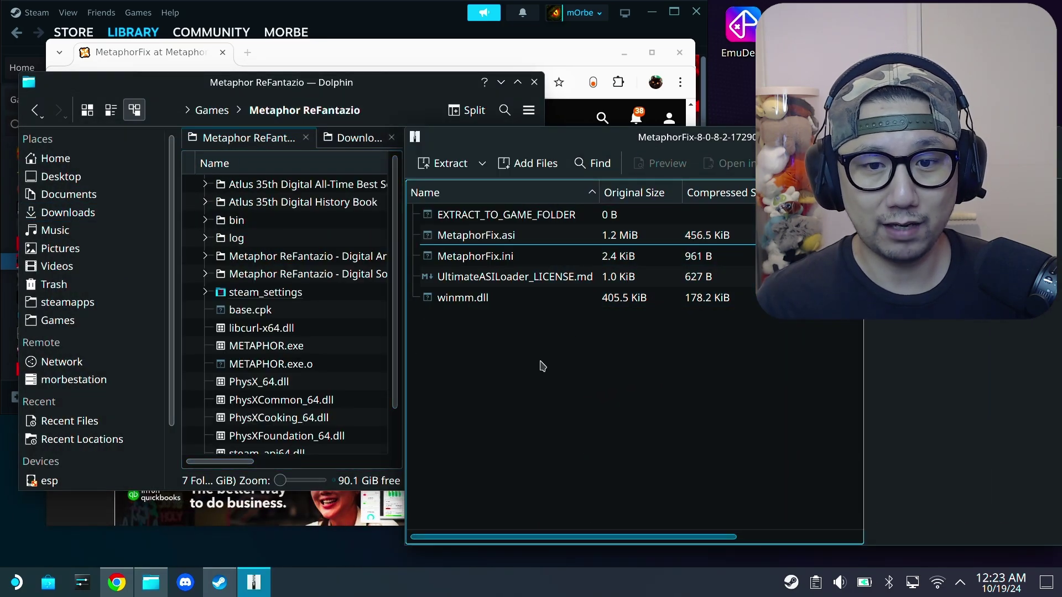
left_click_drag(542, 365, 199, 343)
left_click(308, 332)
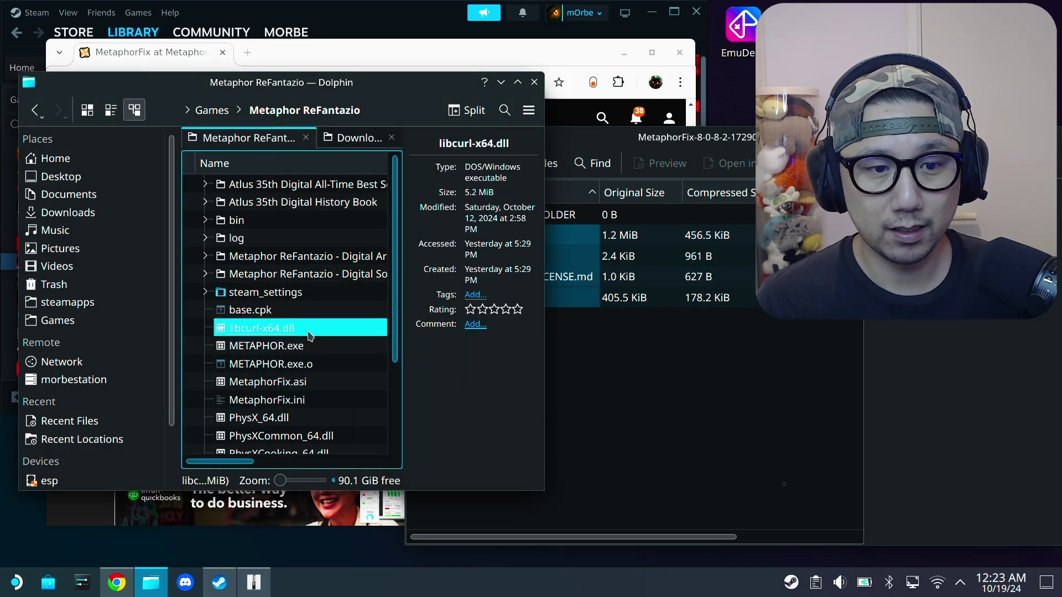
Open MetaphorFix.ini from the game folder and set SkipMovie to true in the Intro Skip section
left_click(299, 400)
double_click(299, 400)
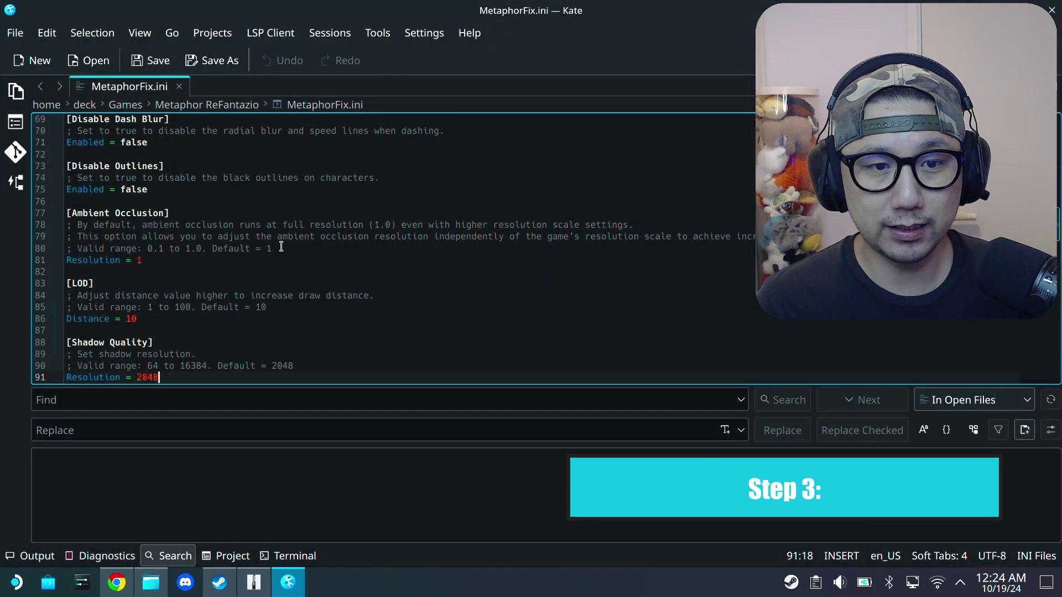
scroll(167, 176, "up", 5)
scroll(166, 176, "up", 18)
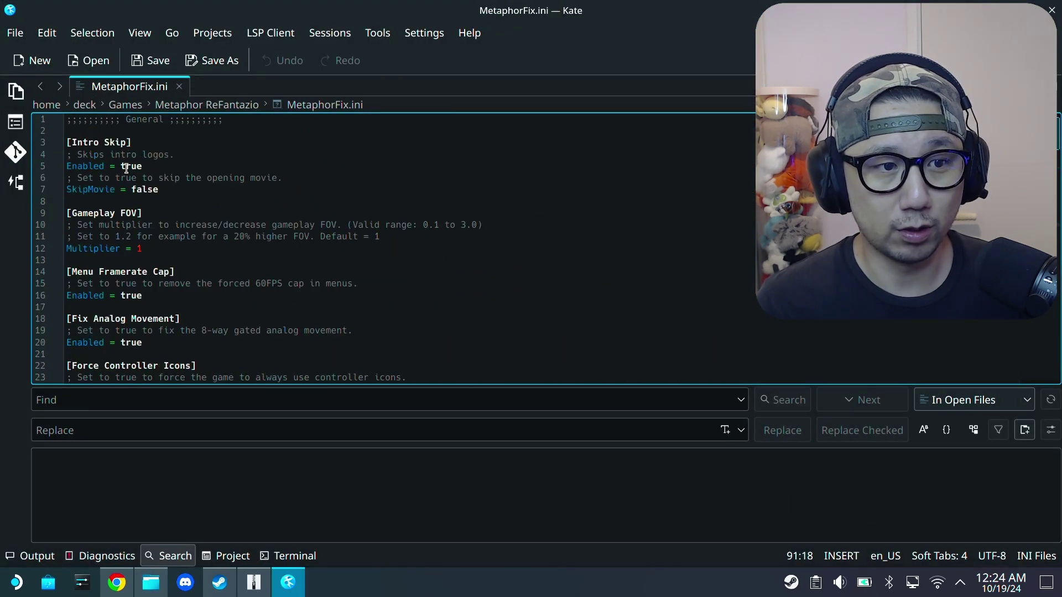
double_click(147, 189)
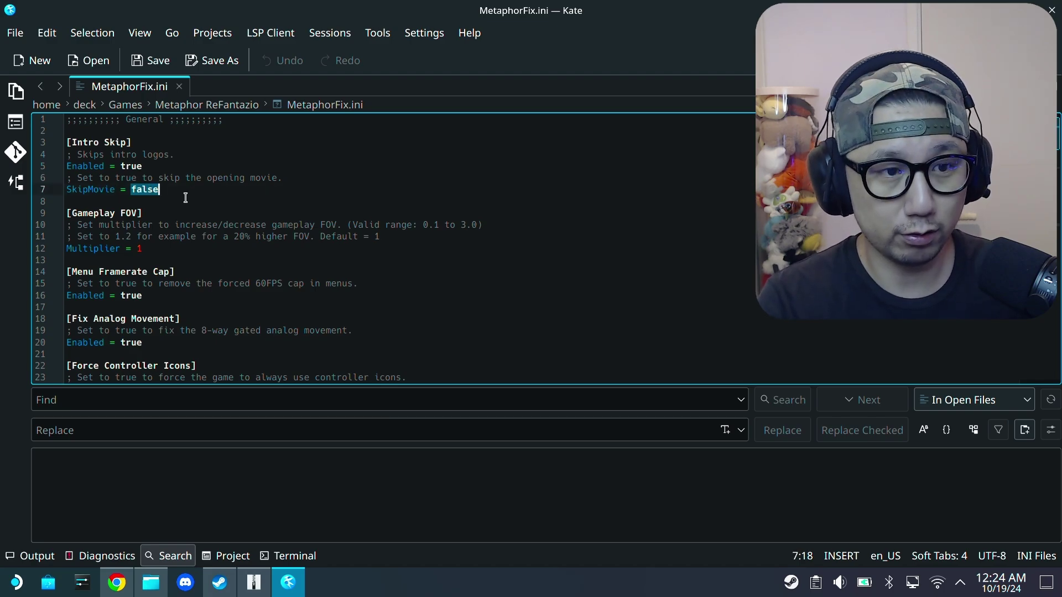
type("t")
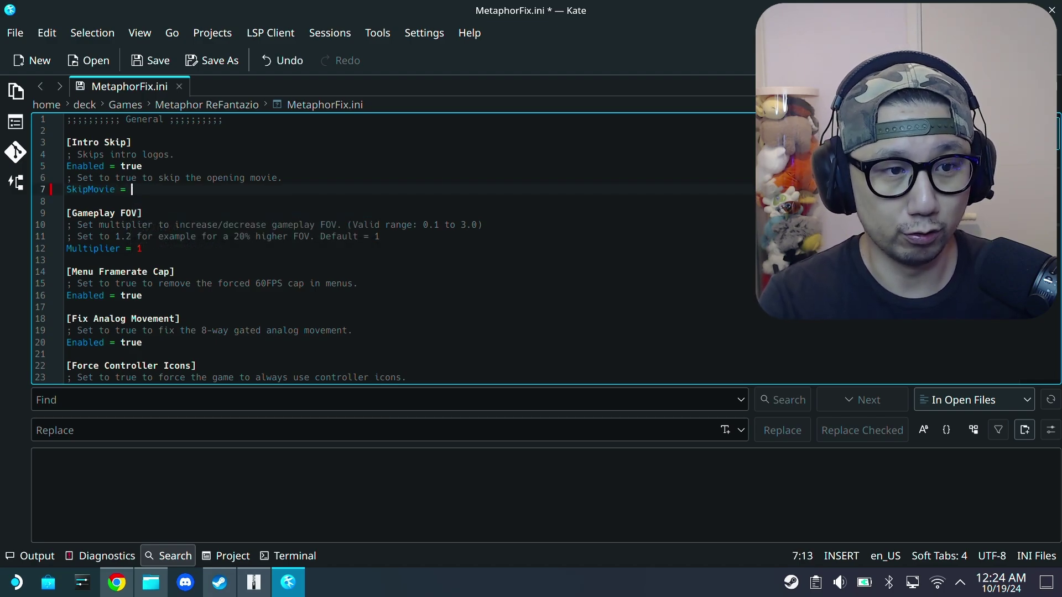
type("rue")
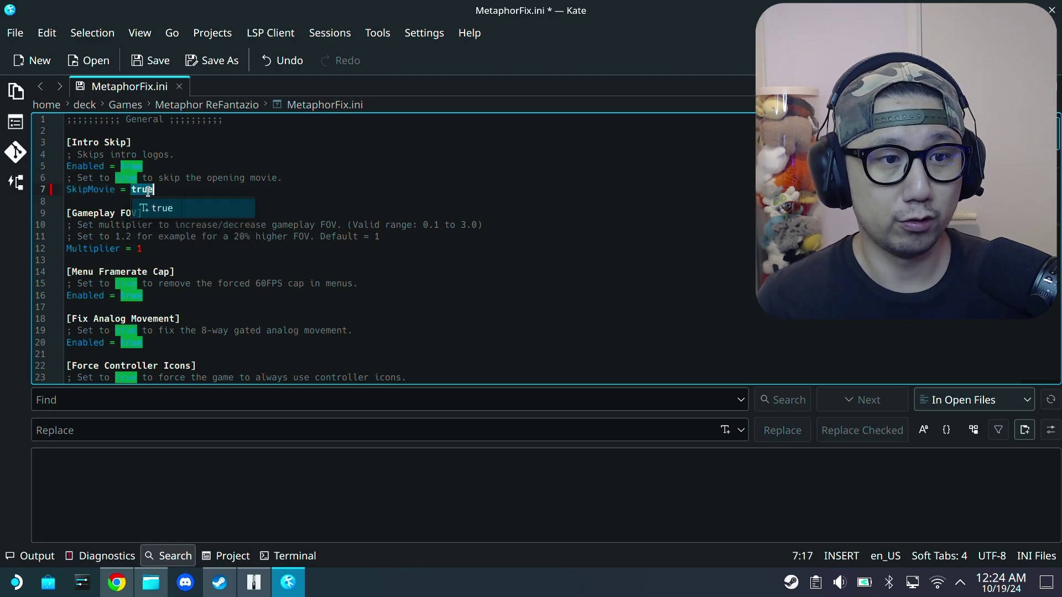
Copy the value true from SkipMovie and paste it over the Enabled value in the Disable Camera Shake section
right_click(153, 194)
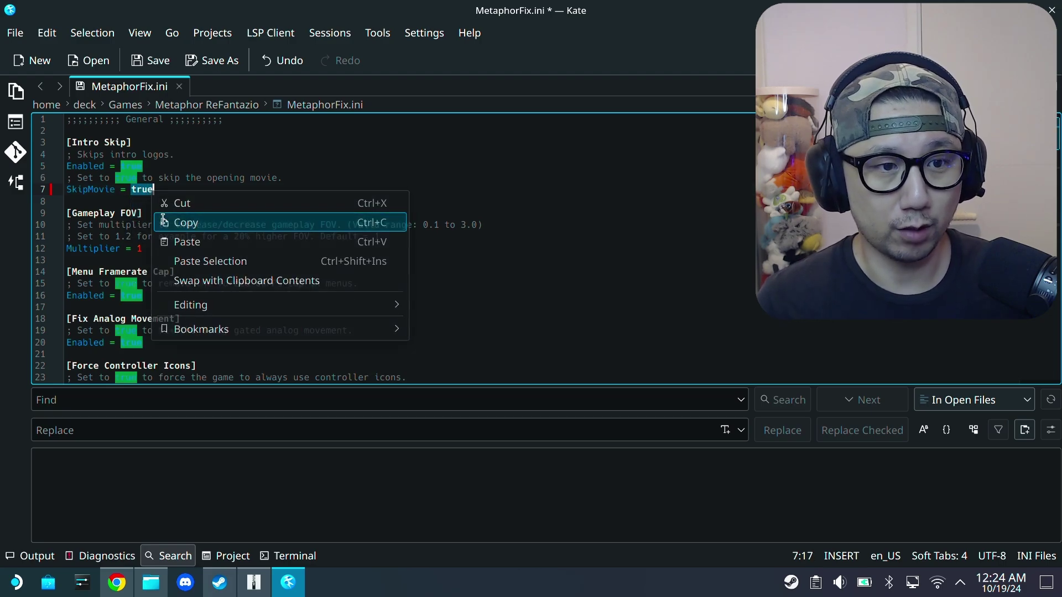
left_click(179, 220)
left_click(127, 260)
scroll(145, 263, "down", 2)
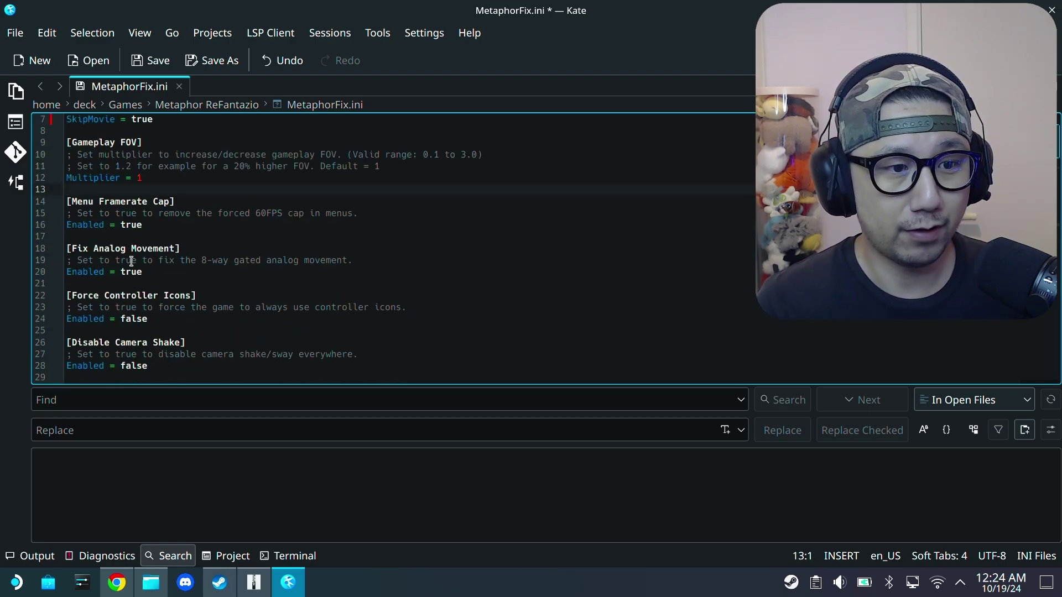
scroll(134, 271, "down", 1)
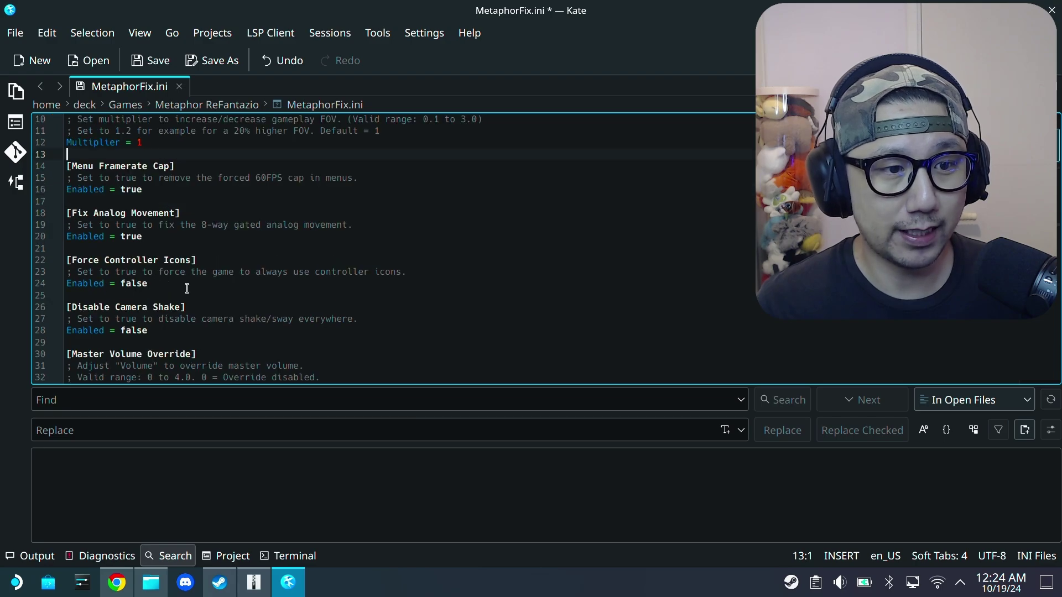
scroll(187, 288, "down", 1)
double_click(138, 297)
right_click(138, 299)
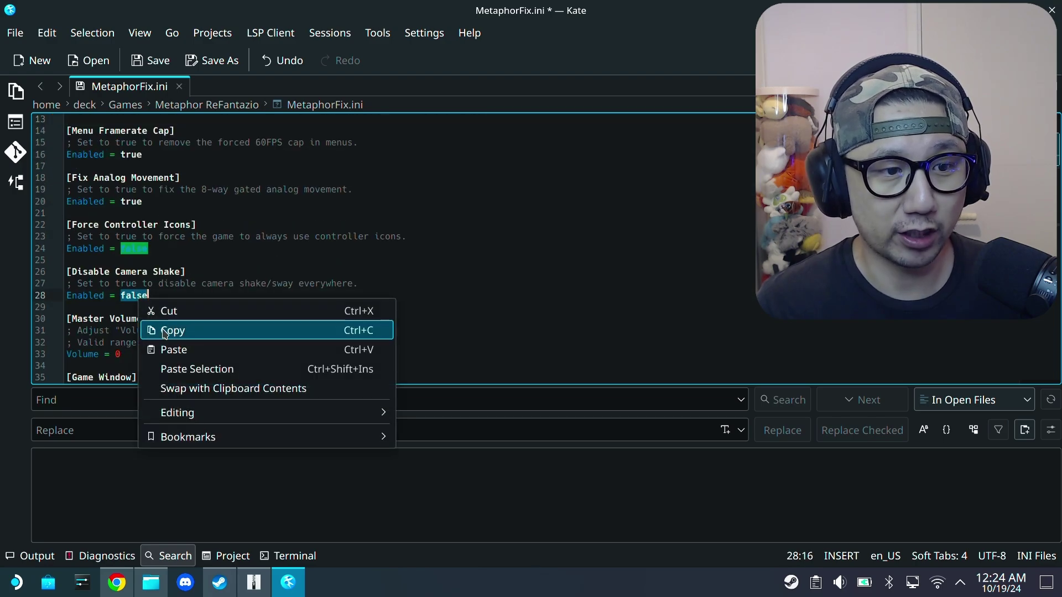
left_click(166, 348)
Set Enabled to true in the Disable Dash Blur section under Graphics, pasting the copied value
scroll(195, 277, "down", 2)
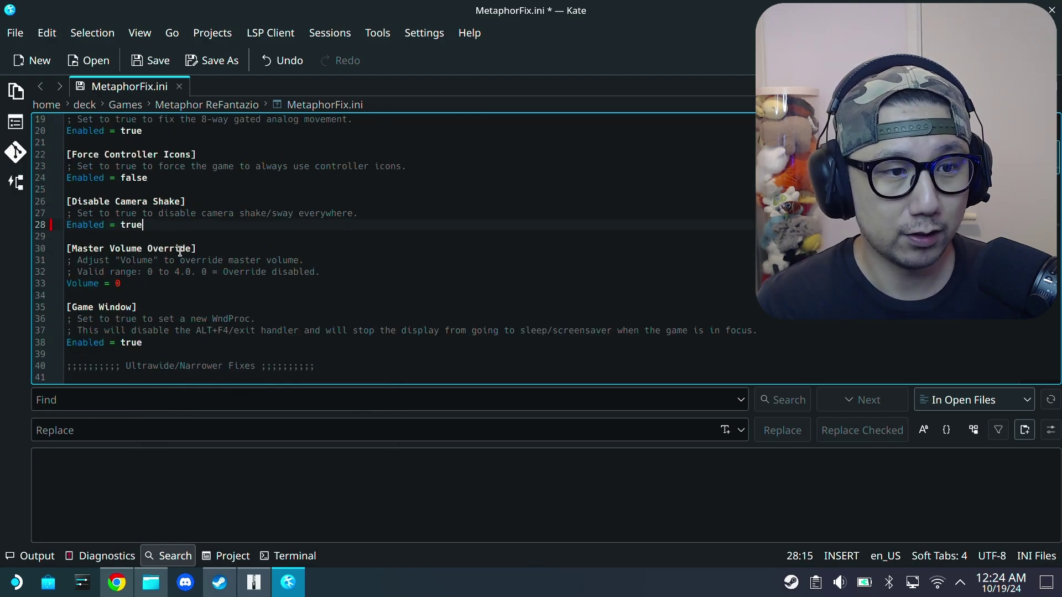
scroll(181, 252, "down", 4)
scroll(161, 276, "down", 2)
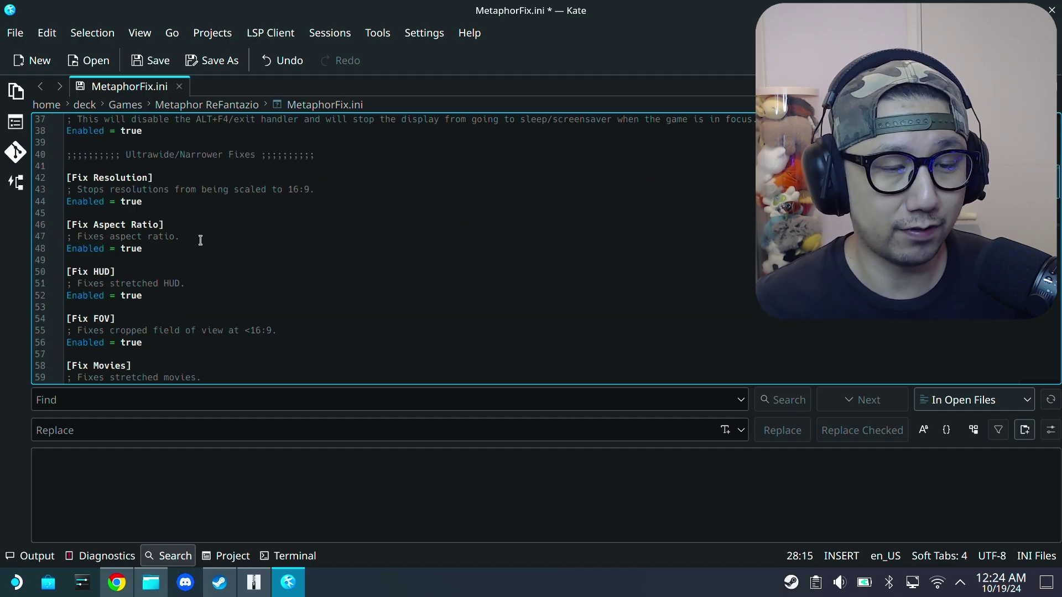
scroll(200, 240, "down", 3)
scroll(205, 241, "down", 3)
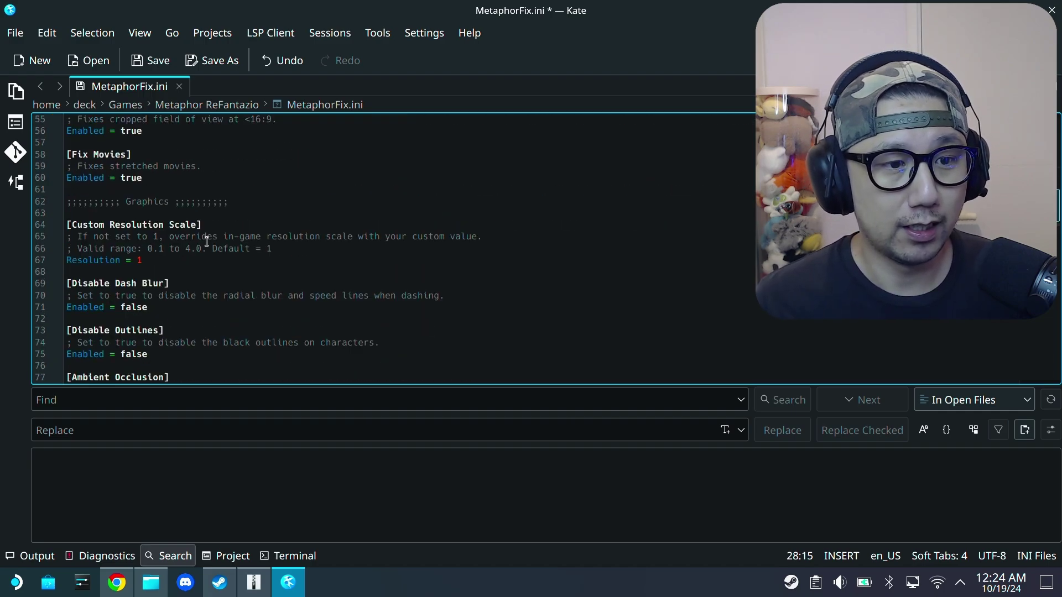
scroll(155, 252, "down", 1)
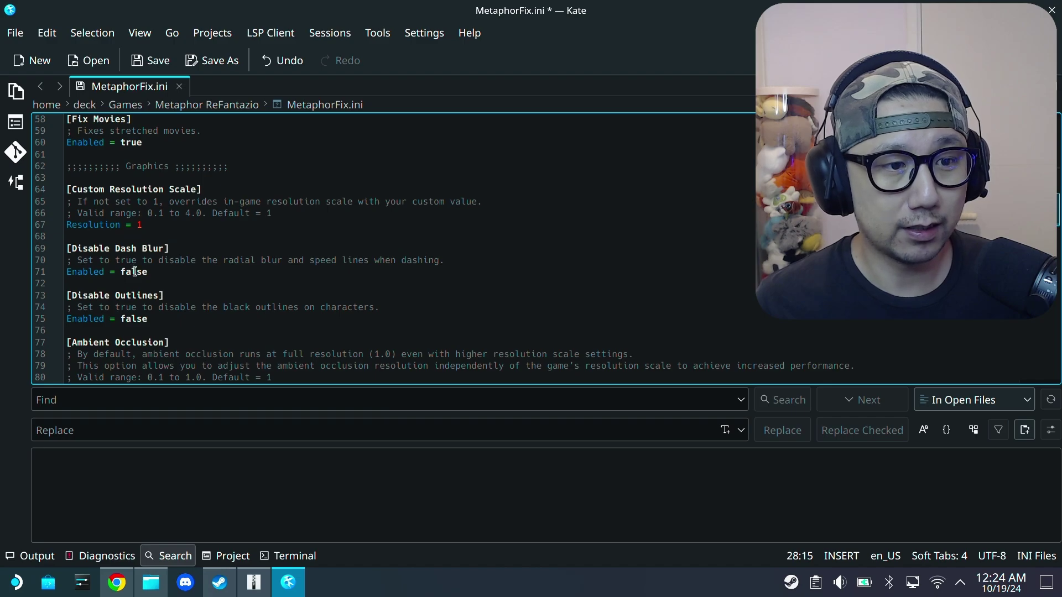
double_click(134, 272)
right_click(134, 271)
left_click(177, 323)
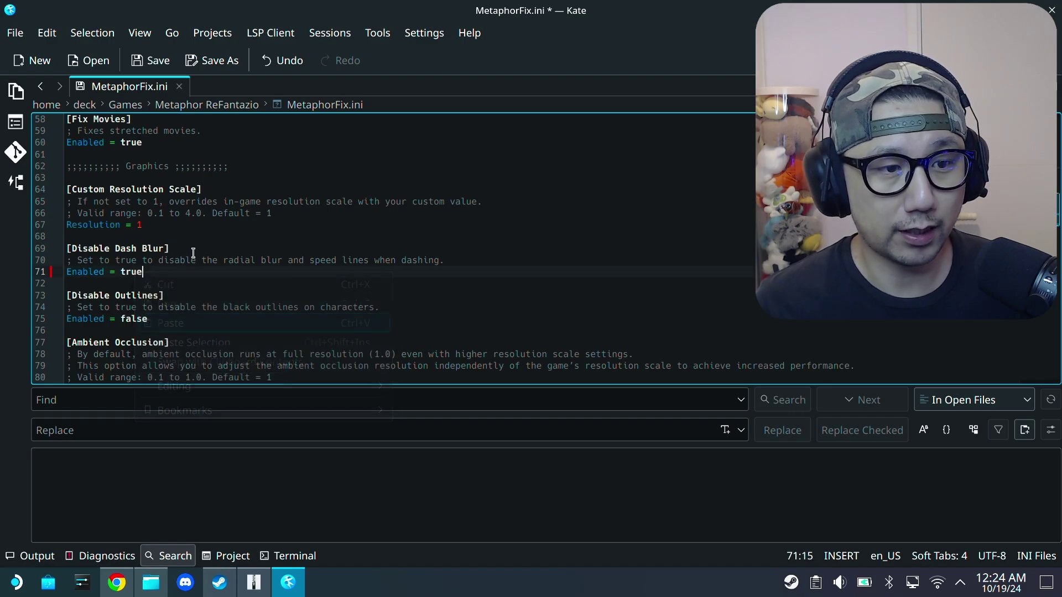
Set Enabled to true in the Disable Outlines section by pasting the copied value
scroll(193, 253, "down", 1)
double_click(134, 284)
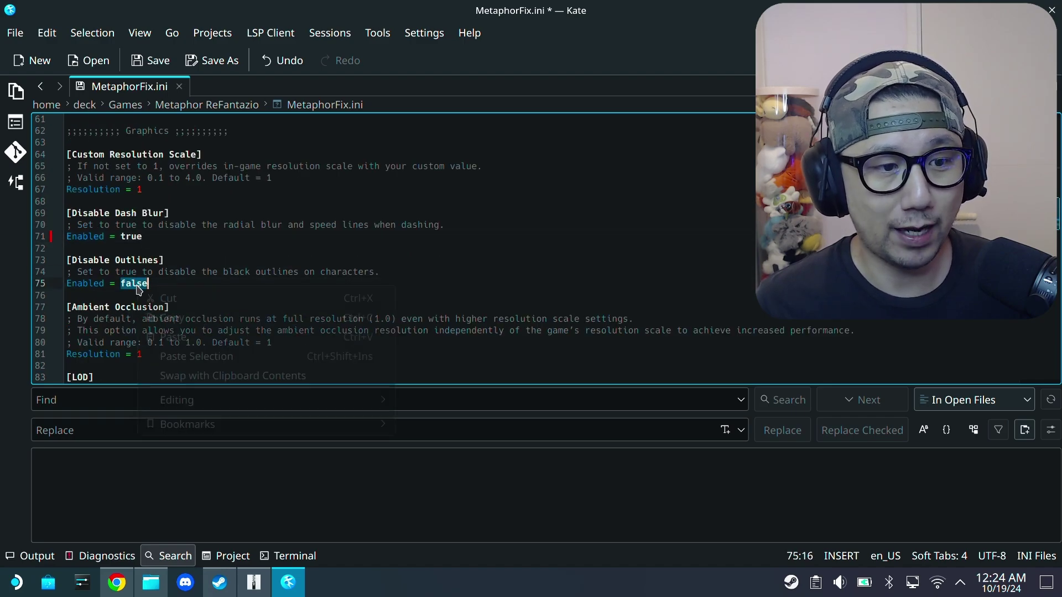
right_click(134, 283)
left_click(173, 334)
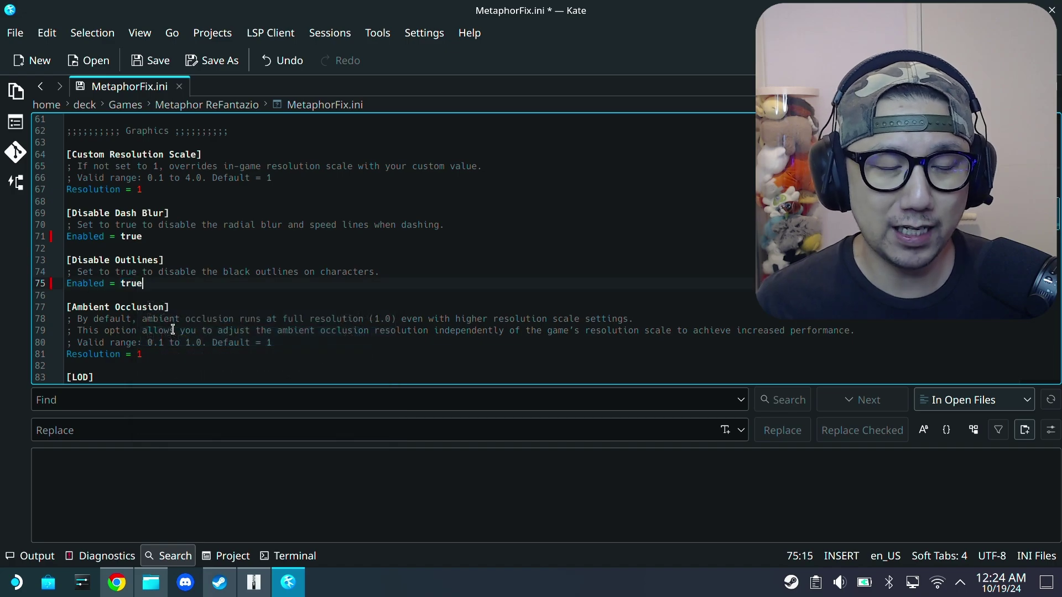
Set the Resolution value in the Ambient Occlusion section to 0.5
scroll(182, 303, "down", 2)
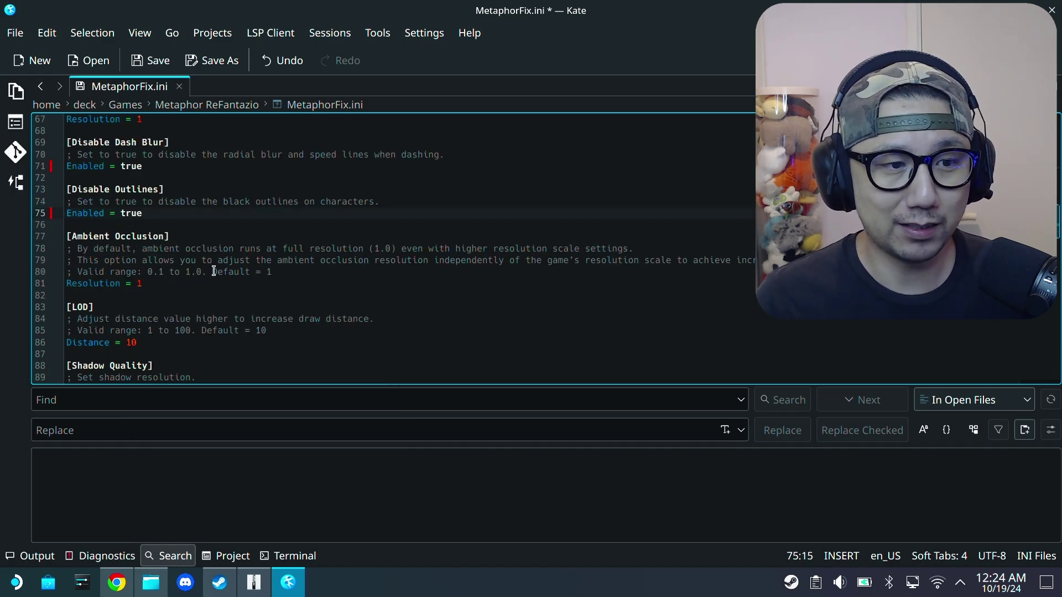
scroll(169, 279, "down", 1)
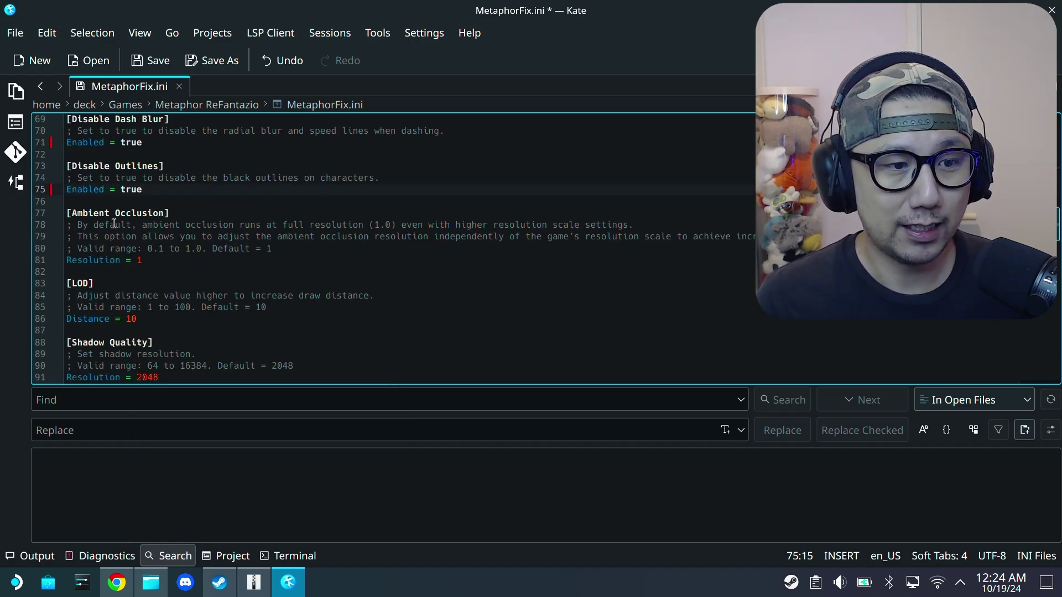
left_click(153, 266)
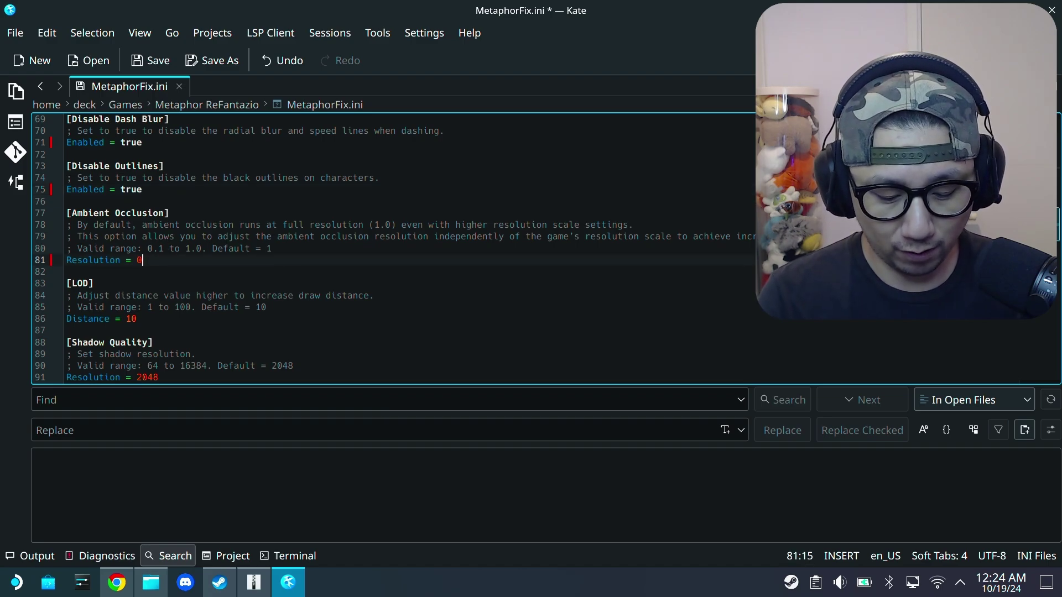
type("0.6")
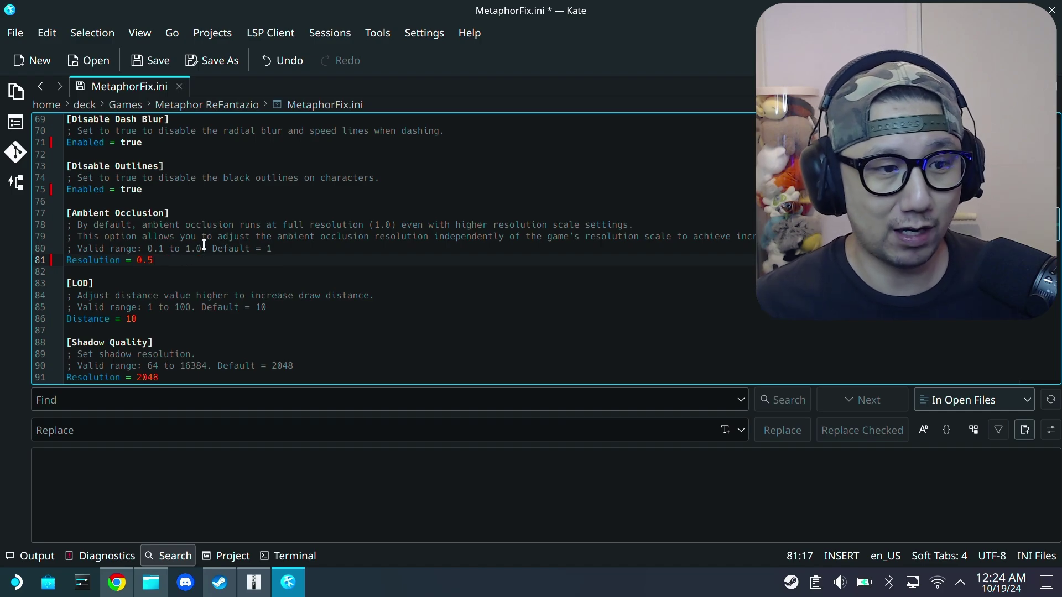
Set the Resolution value in the Shadow Quality section to 1024 and save MetaphorFix.ini
left_click(158, 307)
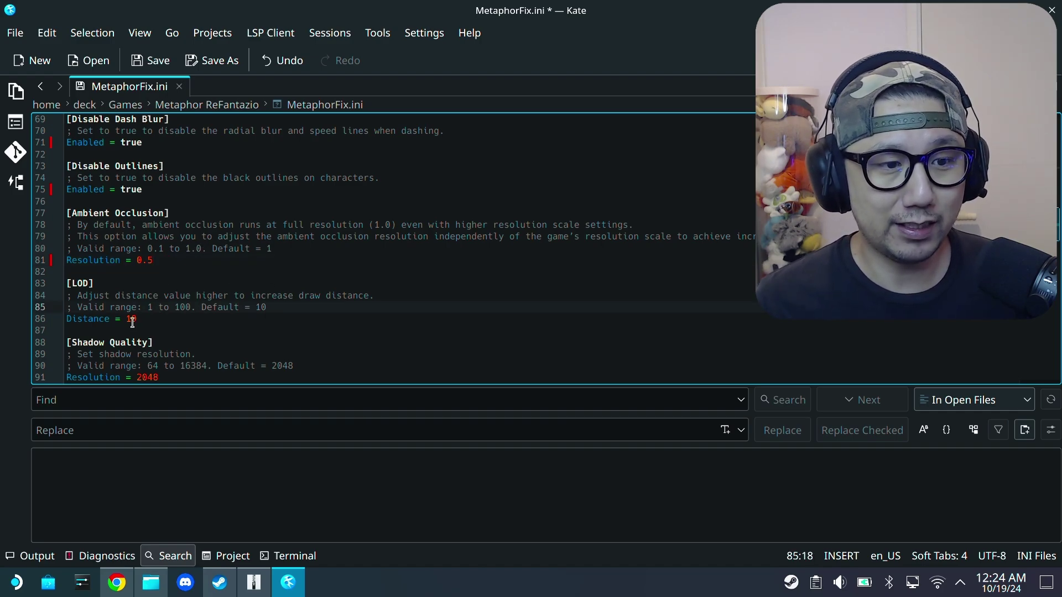
double_click(132, 319)
left_click(137, 319)
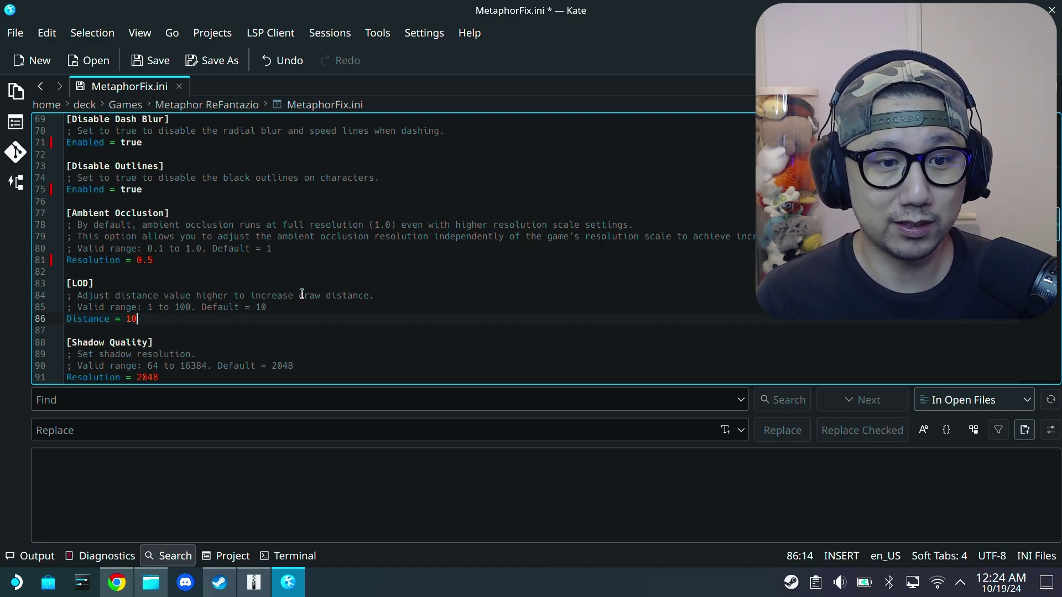
double_click(146, 377)
type("10")
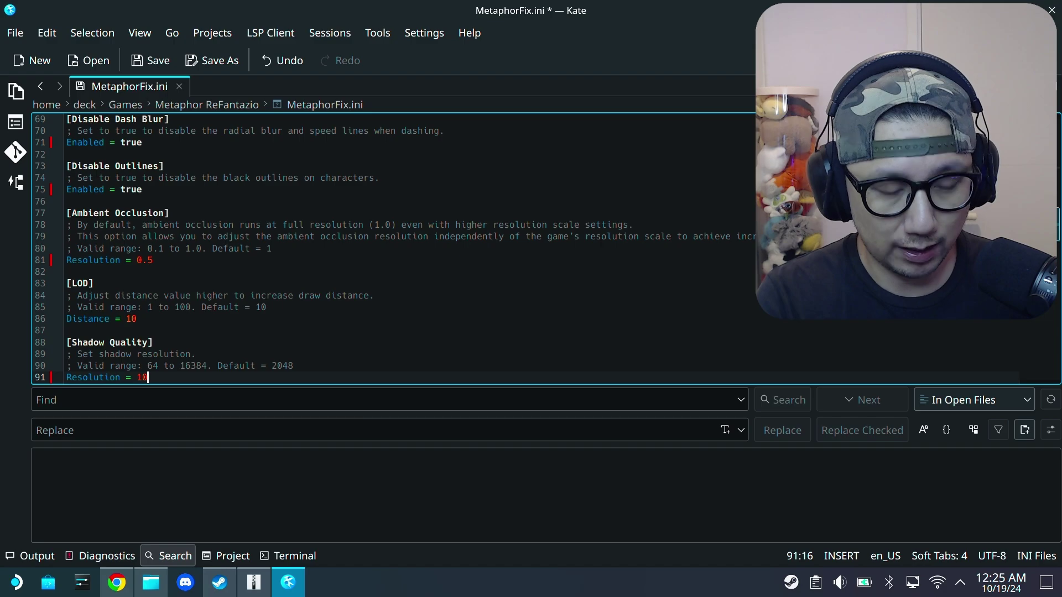
left_click(15, 32)
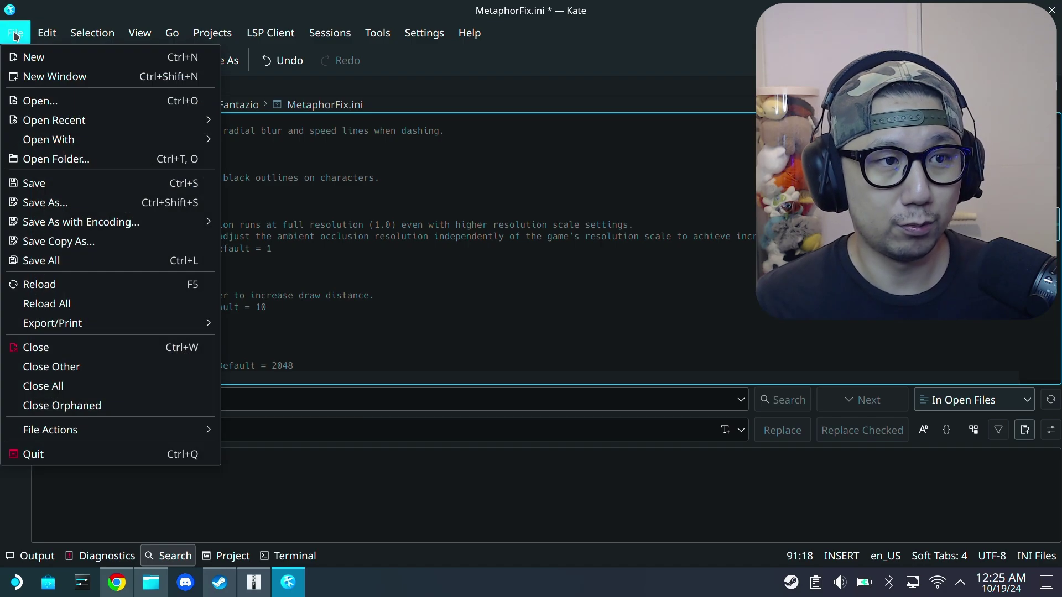
left_click(39, 182)
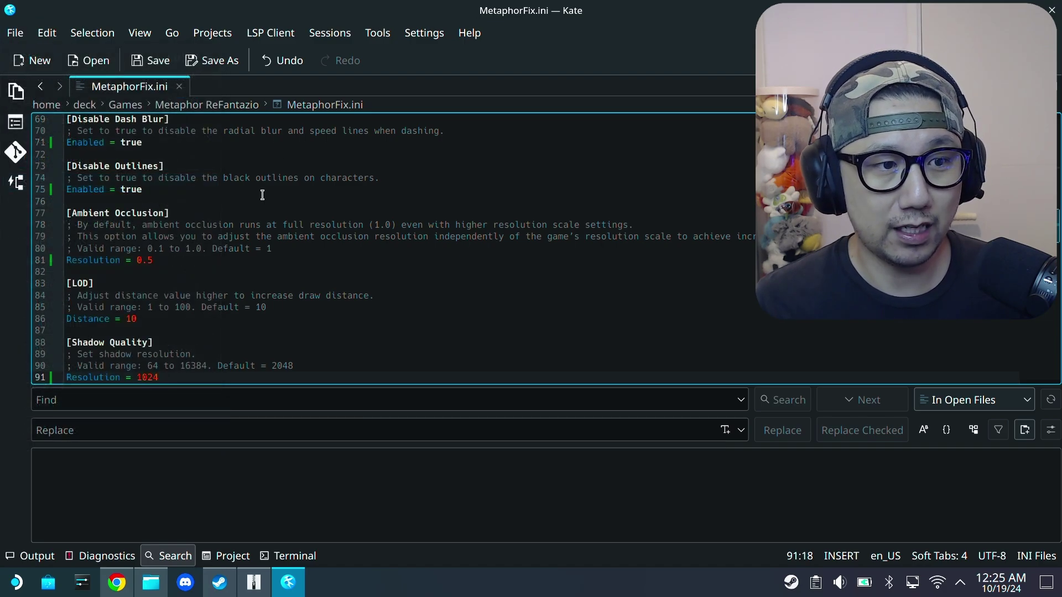
Close the MetaphorFix.ini editor and the mod's archive window, and check the extracted files in the game folder
left_click(1052, 10)
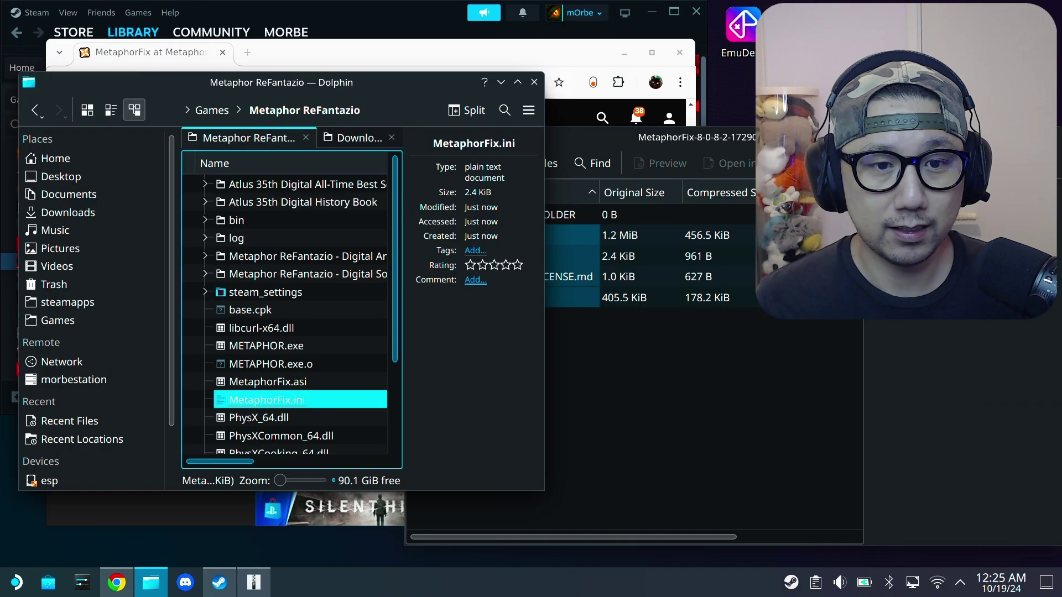
left_click(591, 419)
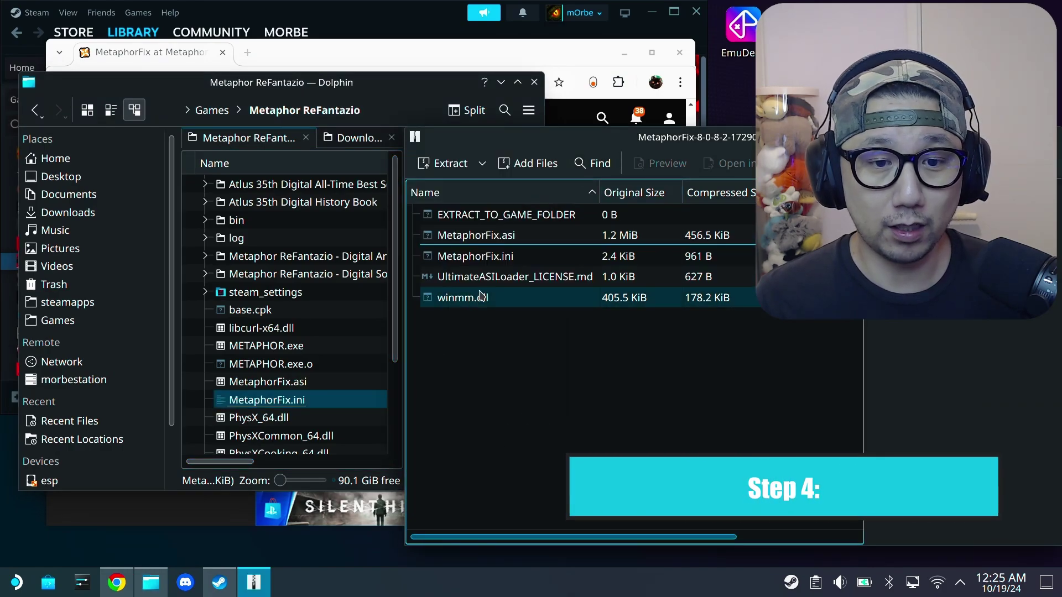
left_click_drag(583, 140, 205, 112)
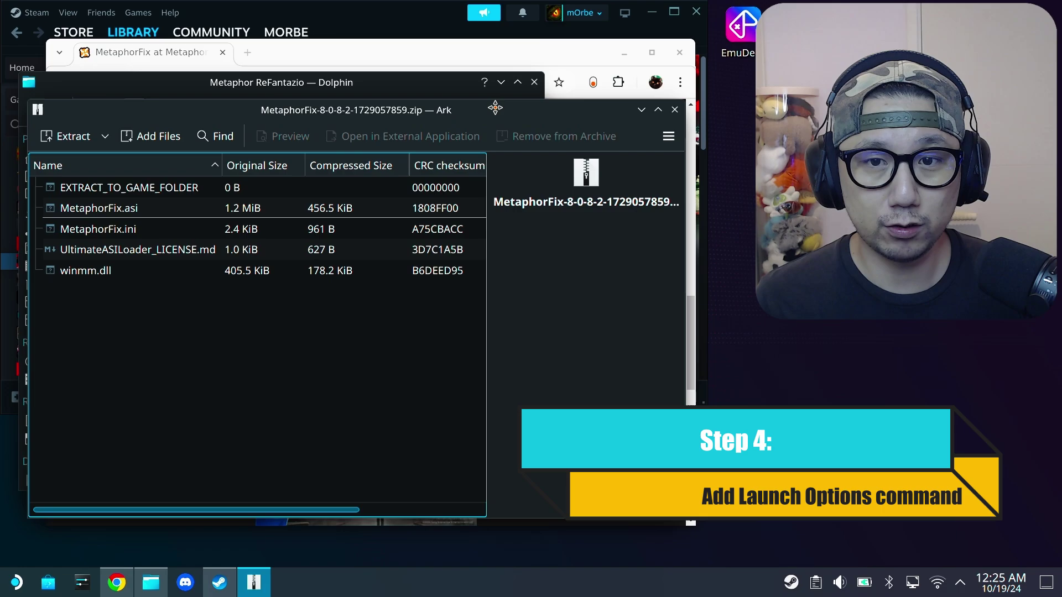
left_click(674, 108)
scroll(310, 387, "down", 2)
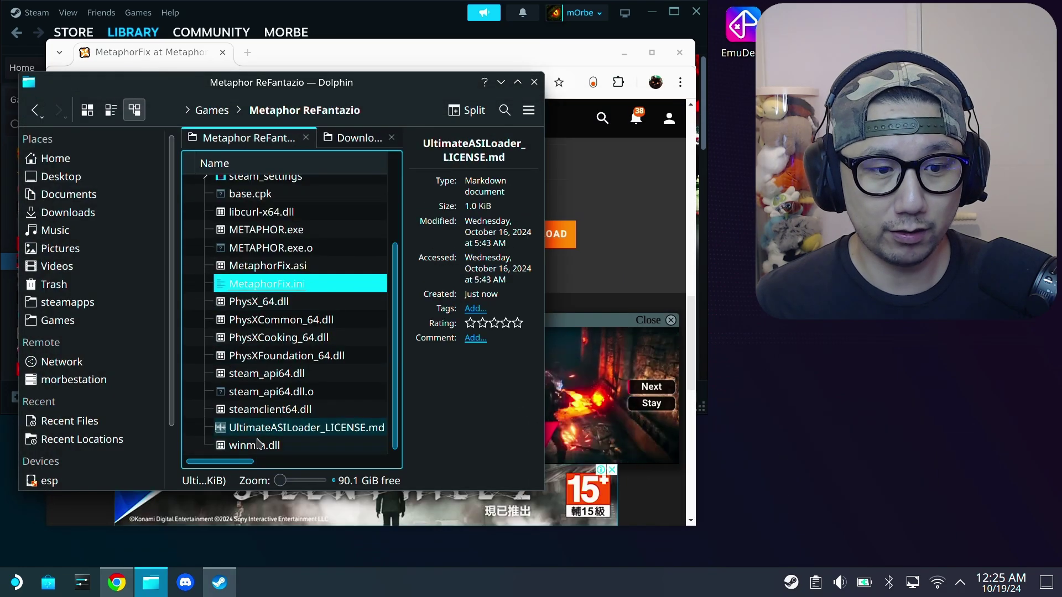
Switch to Steam, open the Metaphor ReFantazio properties, review the winmm DLL override in the launch options and close the properties
left_click(219, 582)
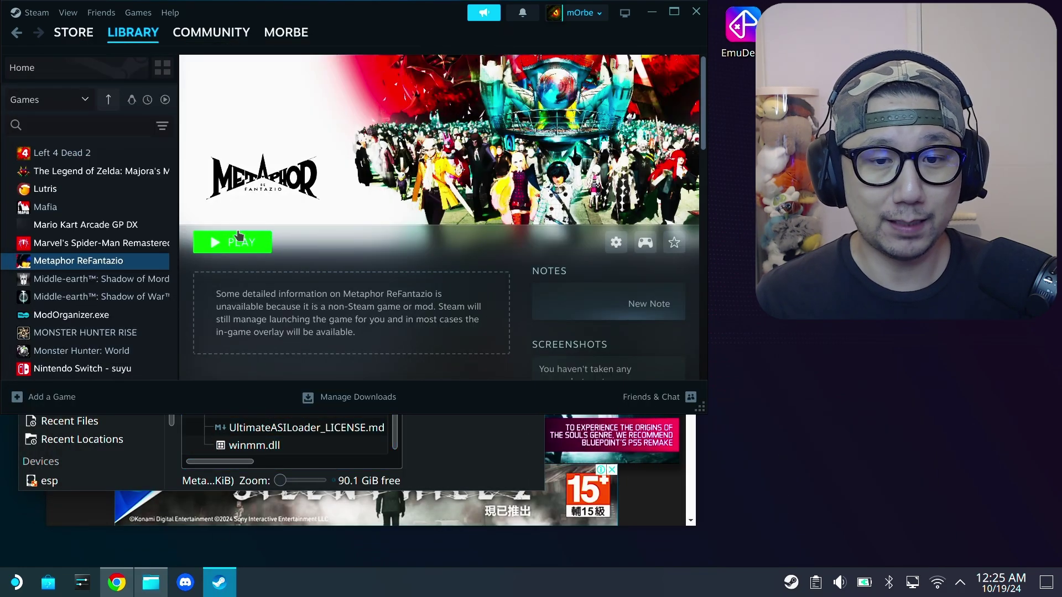
left_click(615, 243)
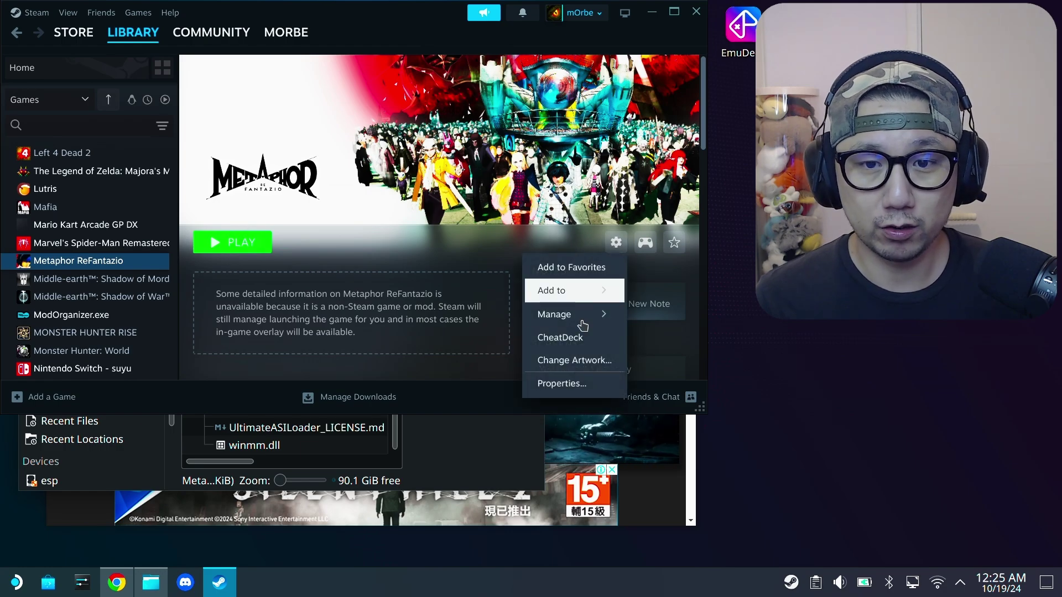
left_click(560, 383)
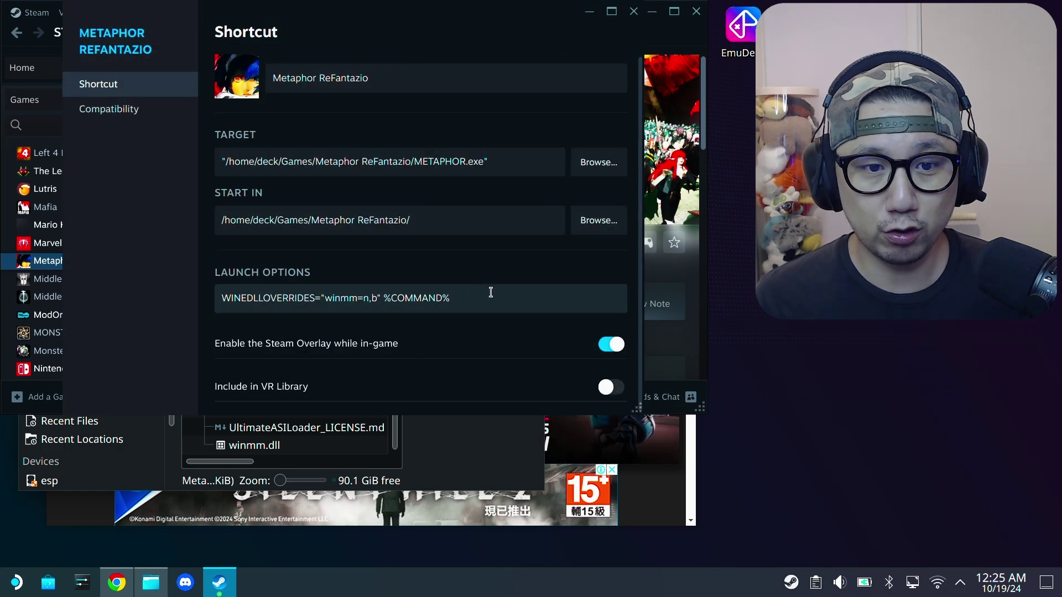
left_click_drag(489, 293, 169, 301)
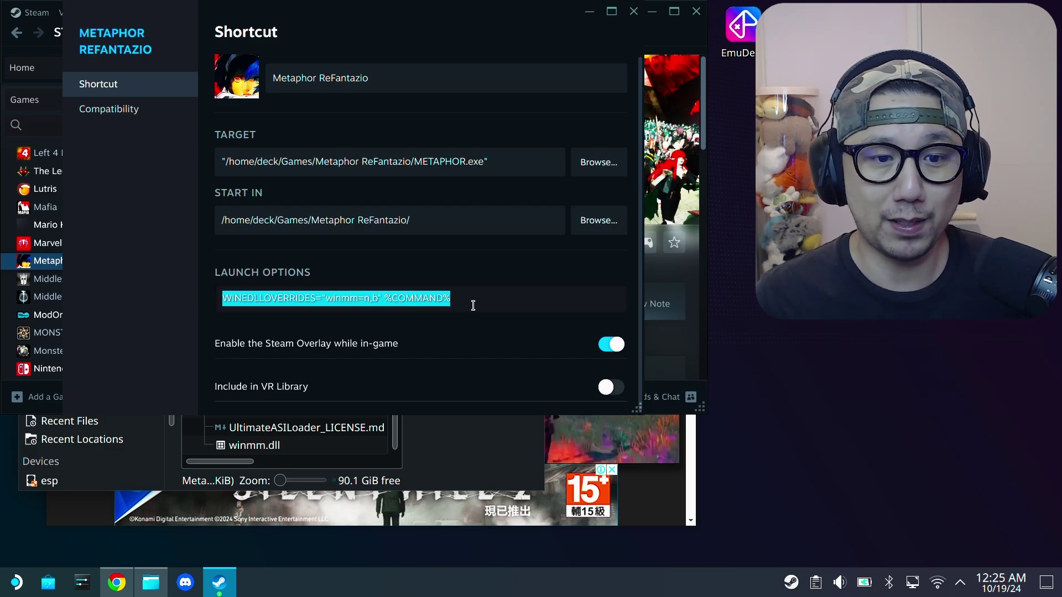
double_click(341, 300)
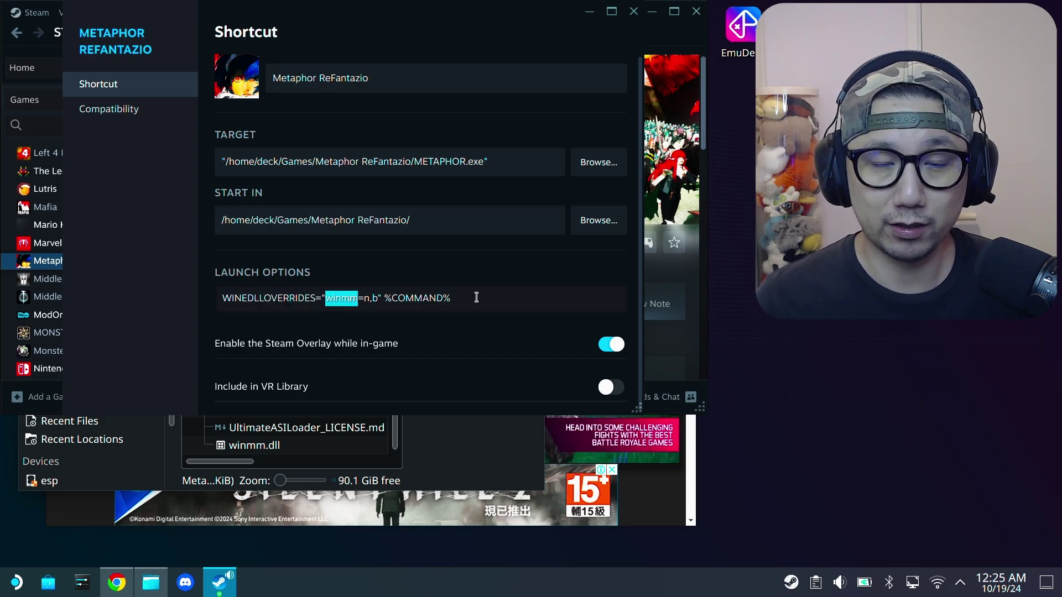
left_click(633, 11)
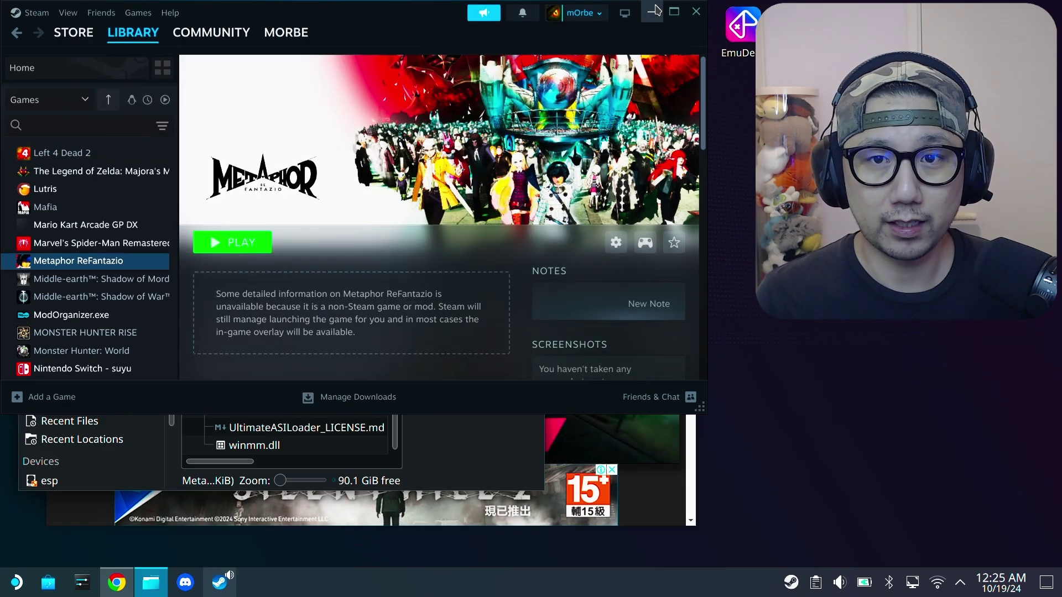
Minimize Steam, switch to Chrome, return to the Nexus Mods list and open the Metaphor Better Antialiasing mod page
left_click(652, 11)
left_click(608, 266)
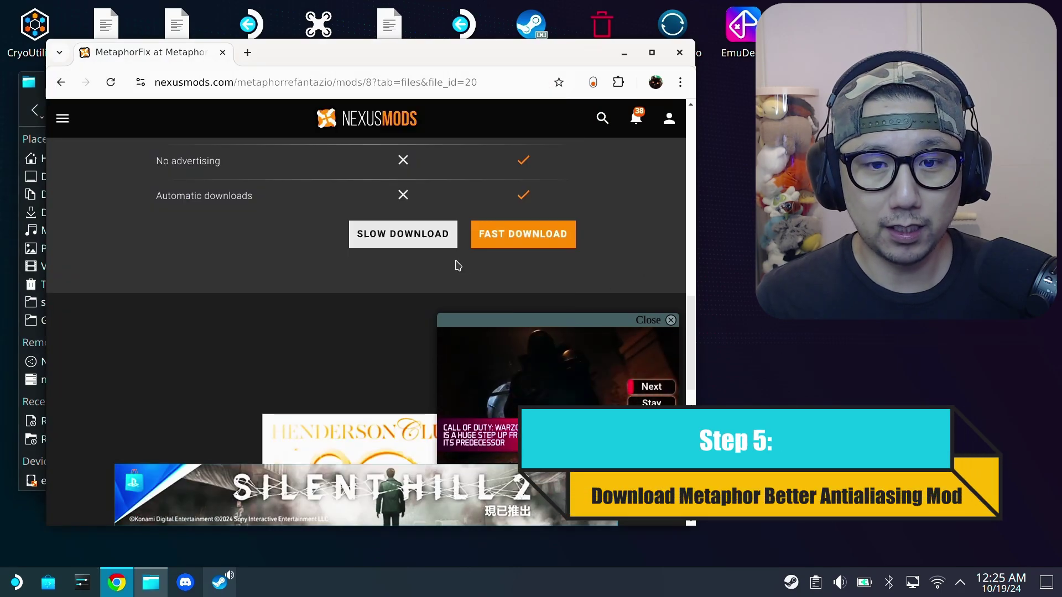
left_click(62, 83)
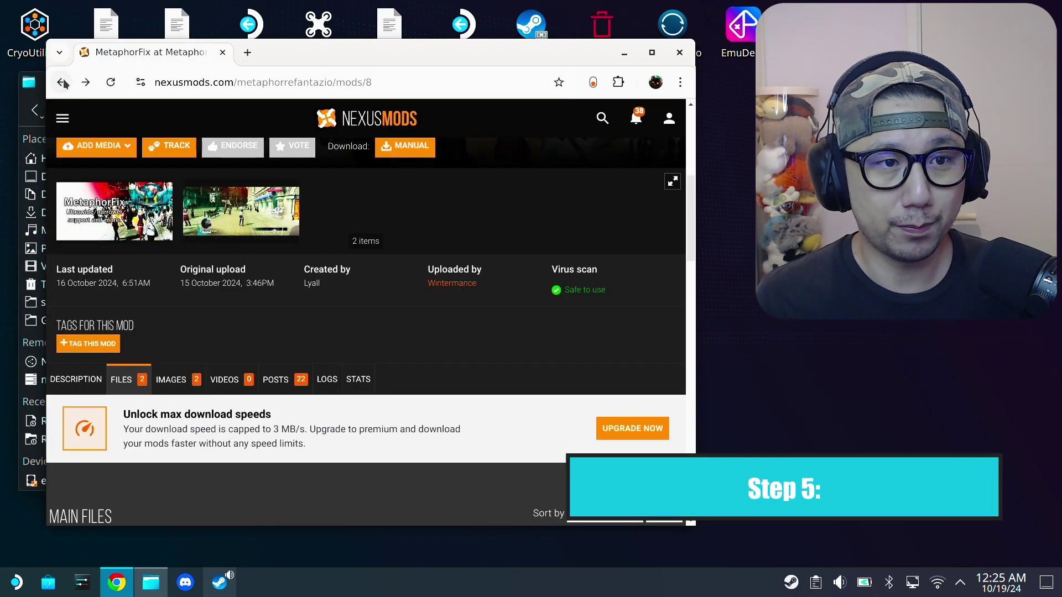
left_click(61, 83)
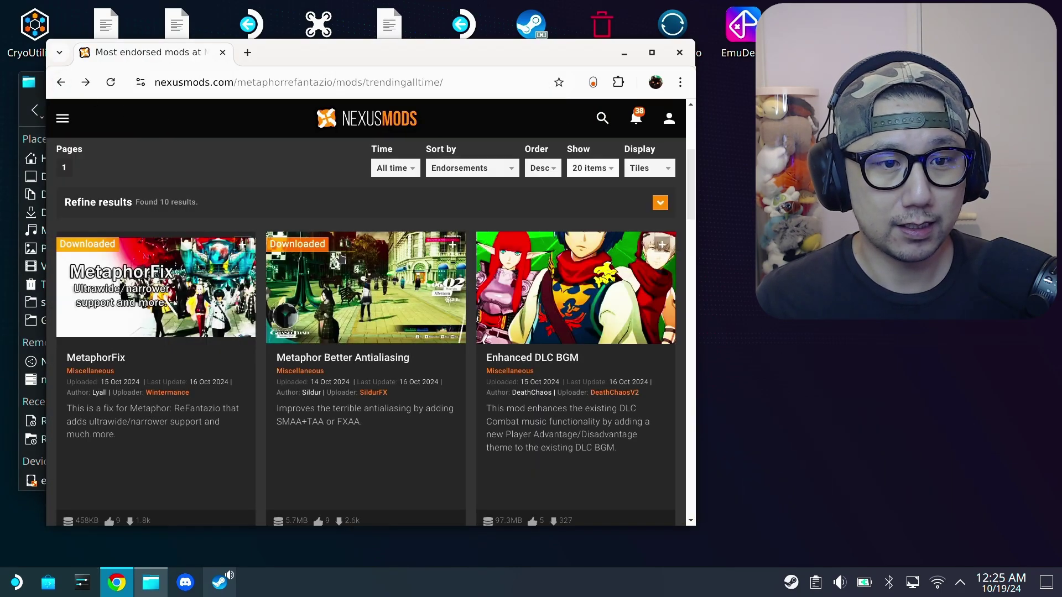
left_click(386, 357)
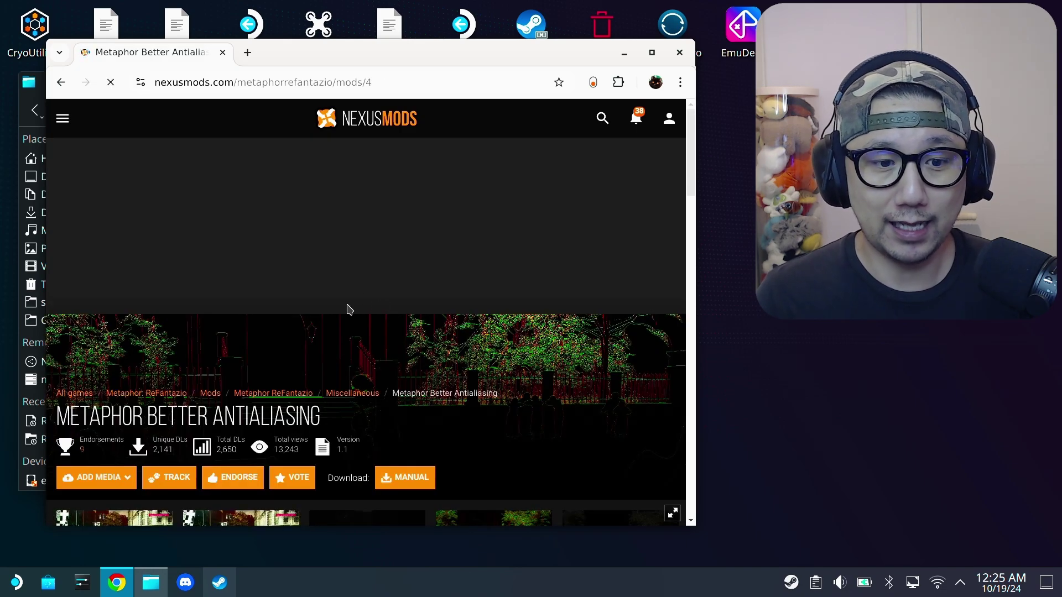
scroll(282, 338, "down", 9)
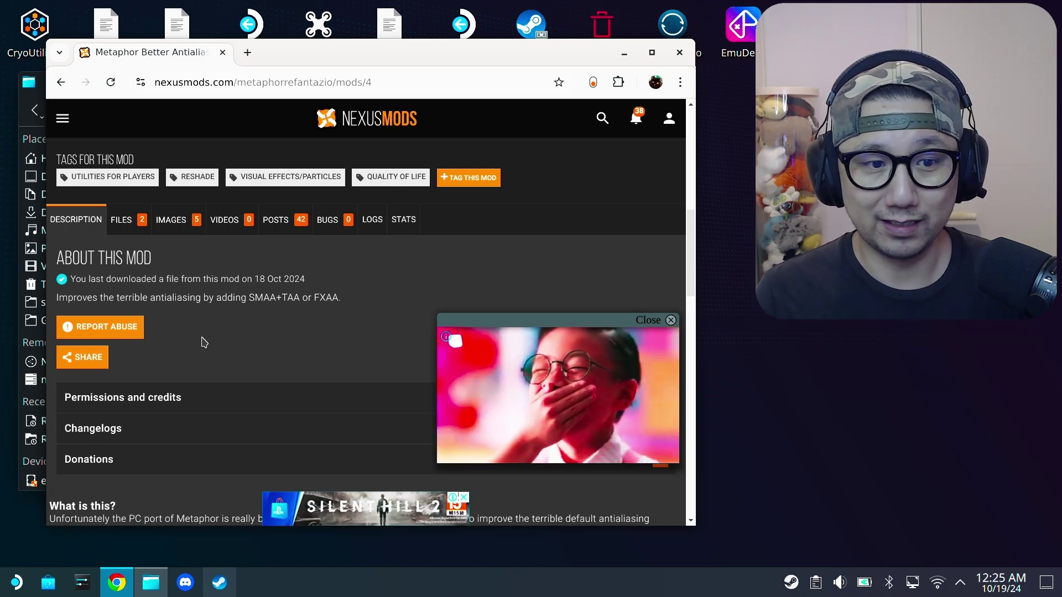
Read the mod's description and installation notes, then manually download Metaphor Better Antialiasing FXAA v1.0 using the slow download
scroll(268, 327, "down", 3)
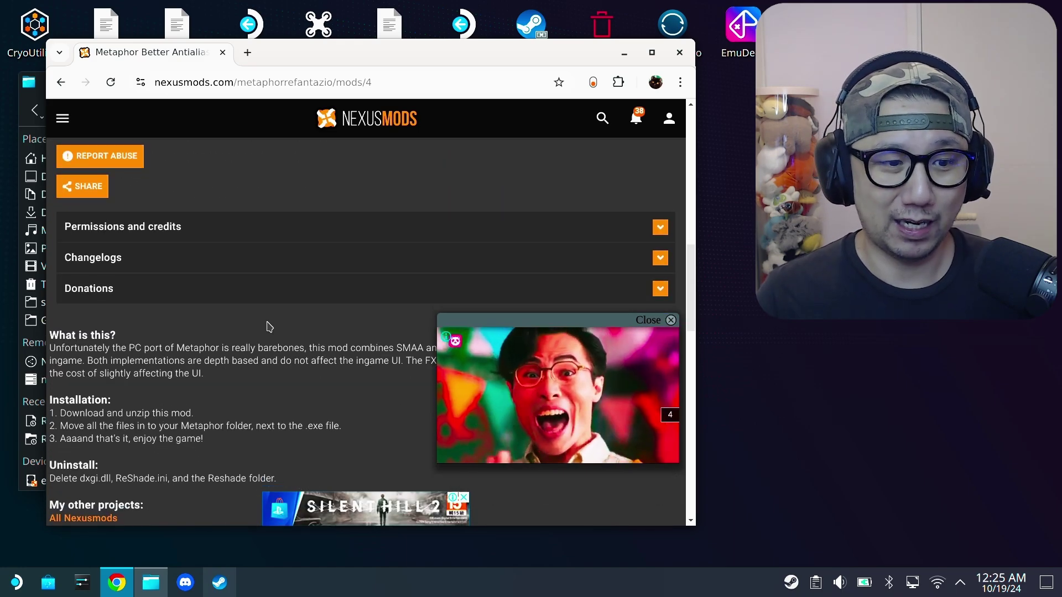
scroll(267, 325, "down", 2)
scroll(268, 318, "up", 3)
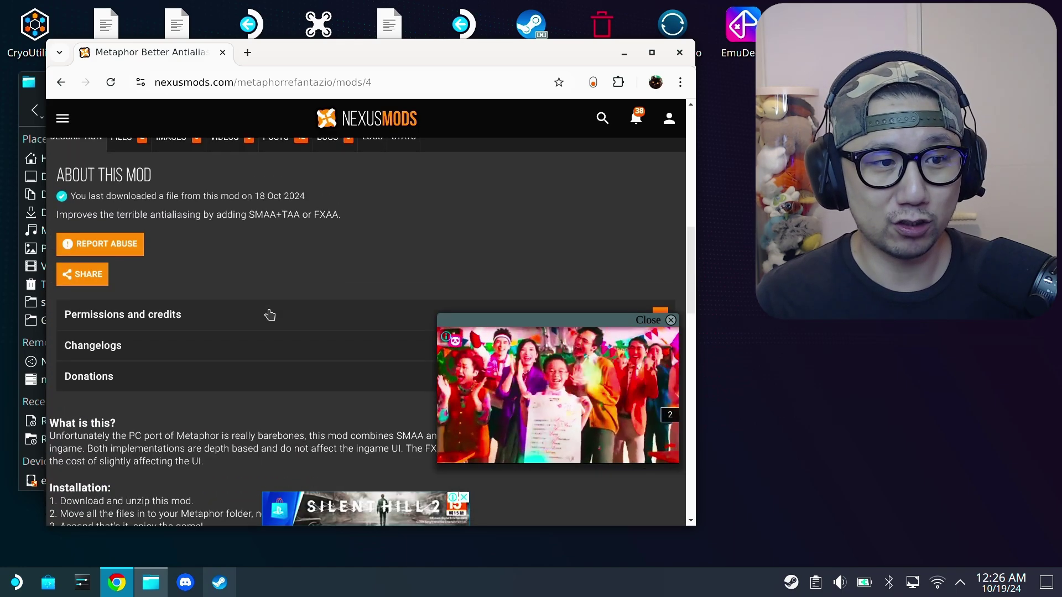
scroll(173, 268, "up", 3)
left_click(125, 302)
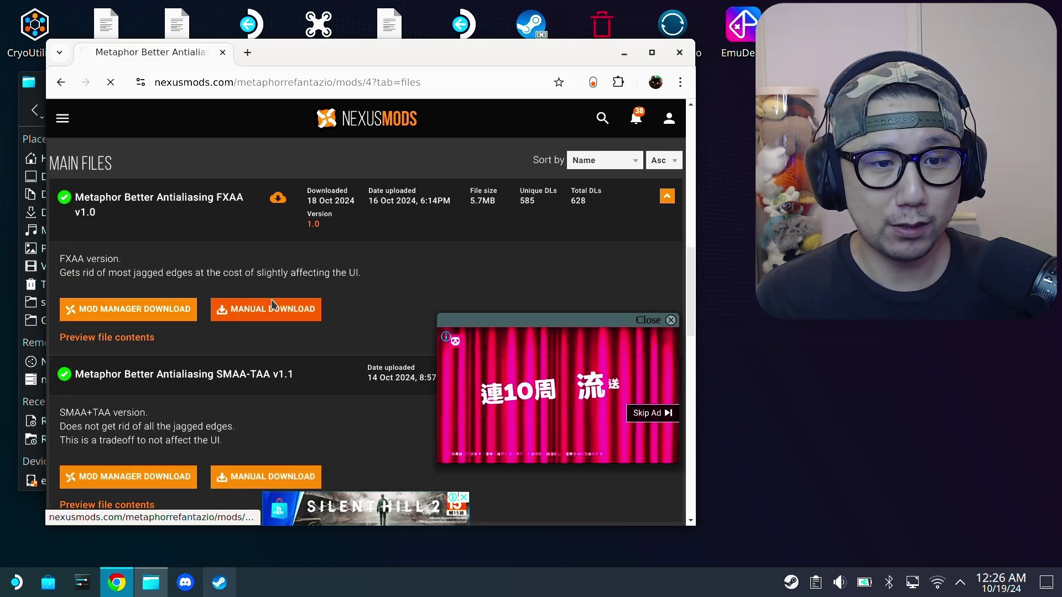
left_click(272, 309)
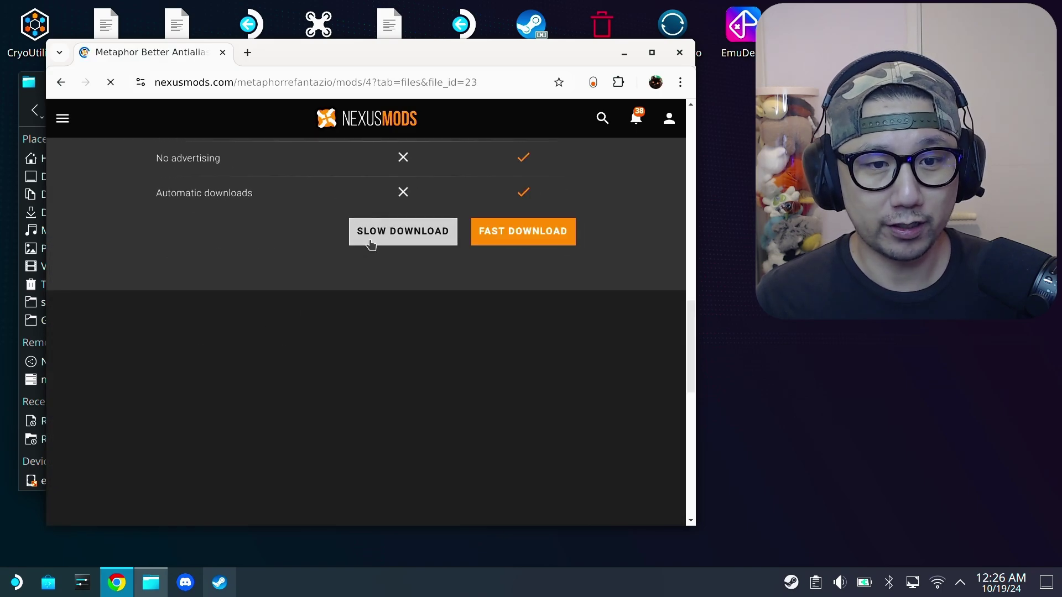
left_click(371, 238)
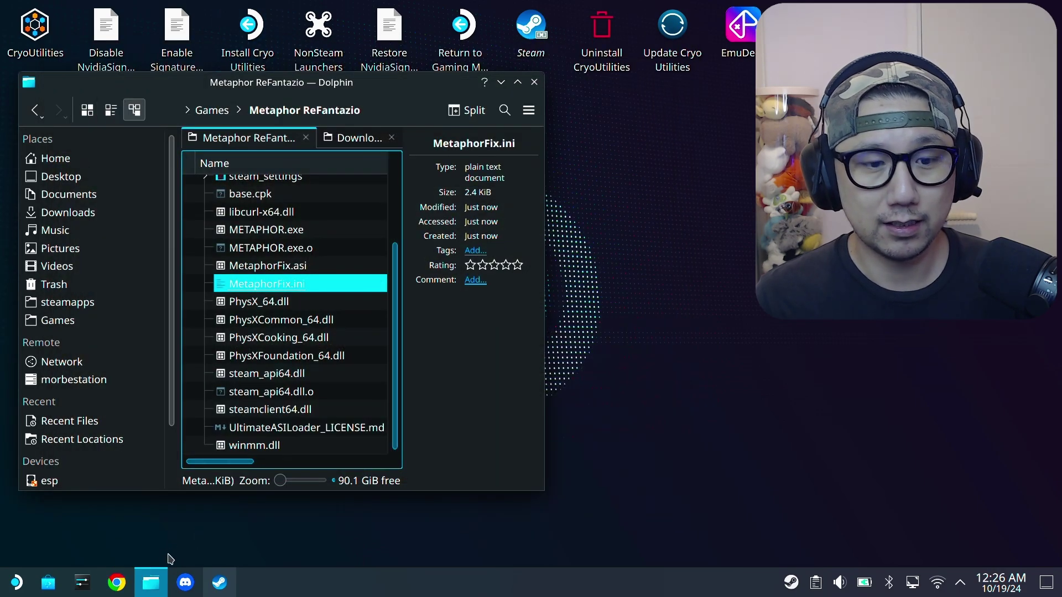
Extract all files from the downloaded Metaphor Better Antialiasing FXAA archive into the Metaphor ReFantazio game folder and close the archive
left_click(349, 138)
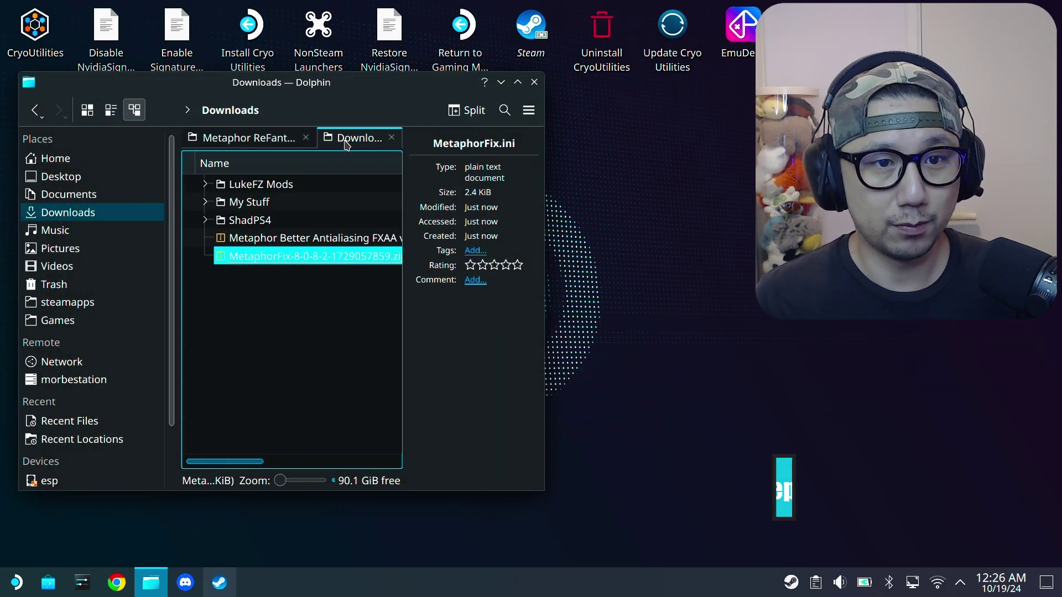
double_click(313, 239)
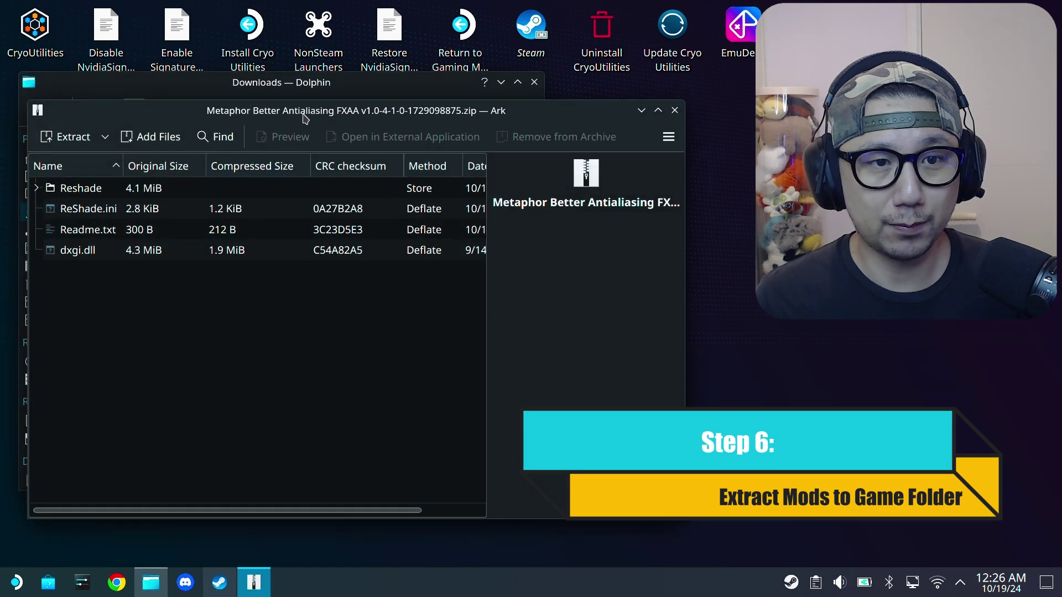
left_click_drag(306, 96, 644, 156)
left_click(249, 137)
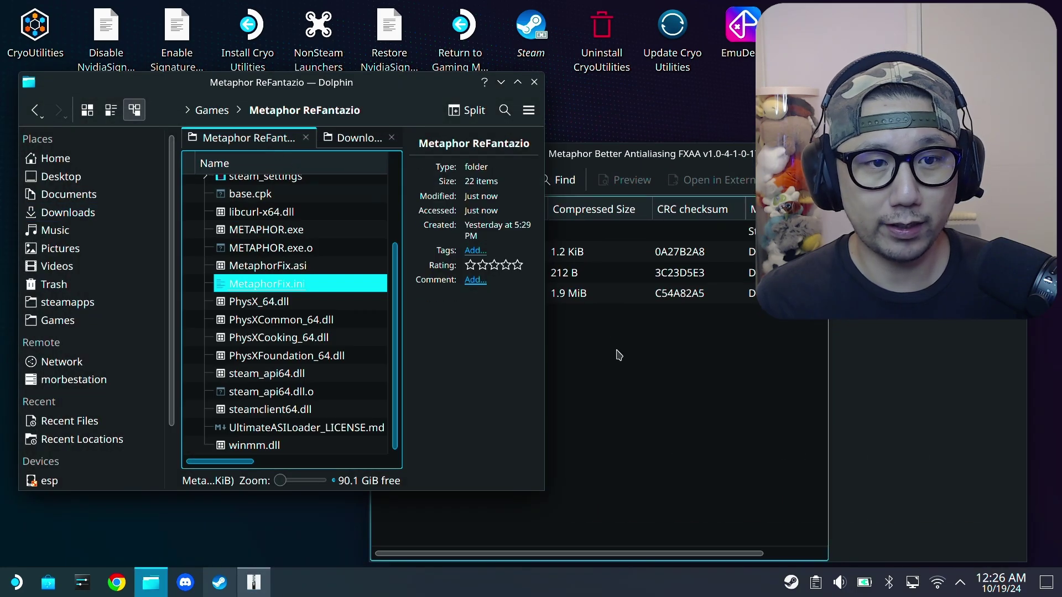
left_click(536, 365)
left_click_drag(536, 365, 194, 297)
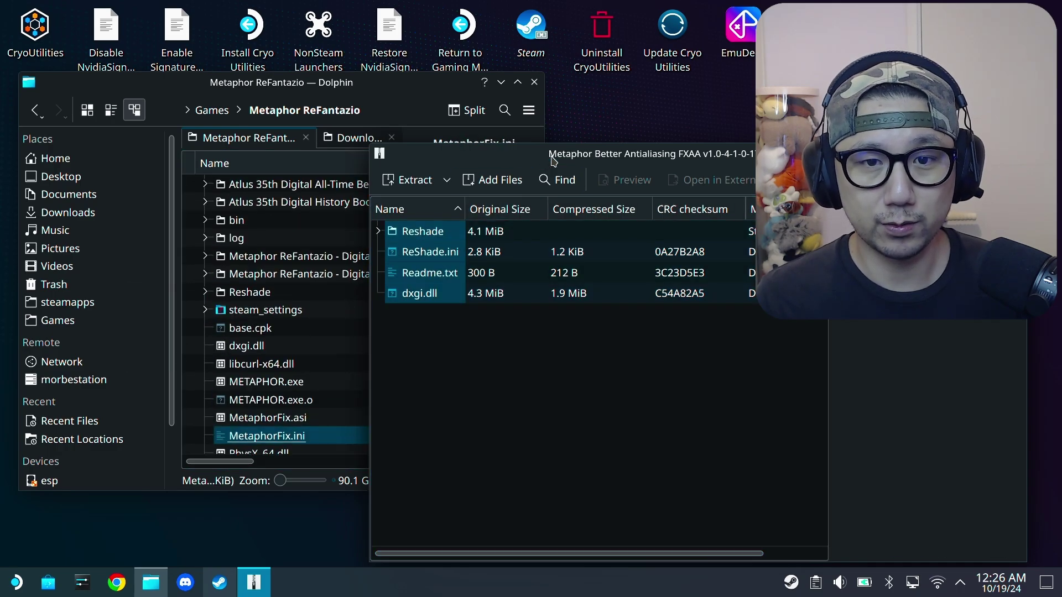
left_click_drag(551, 155, 279, 88)
left_click(744, 86)
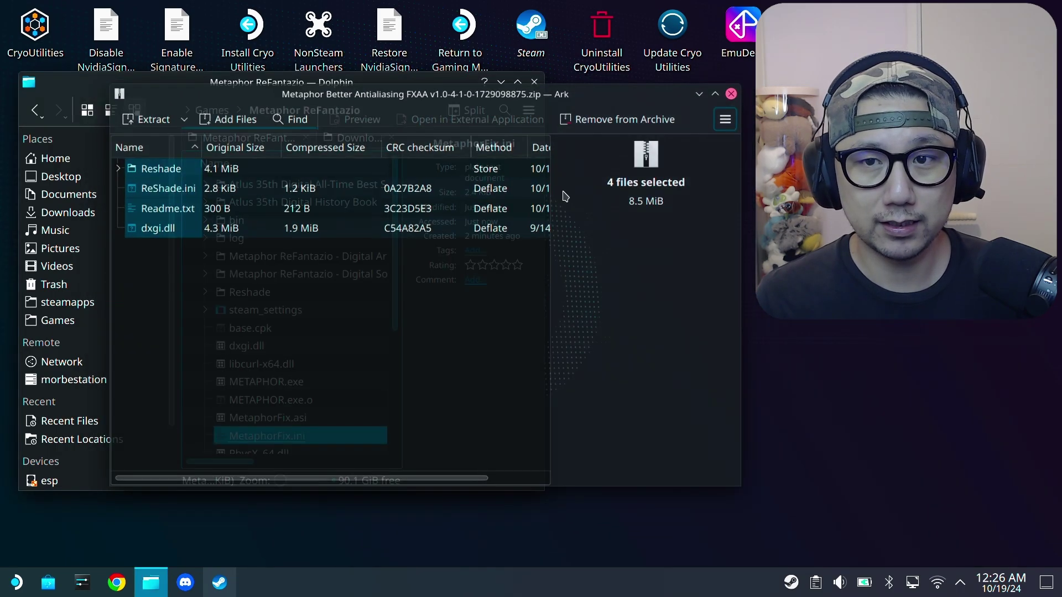
Switch to Steam, launch Metaphor ReFantazio and load the autosave at Grand Trad: Sunlumeo Street
left_click(219, 583)
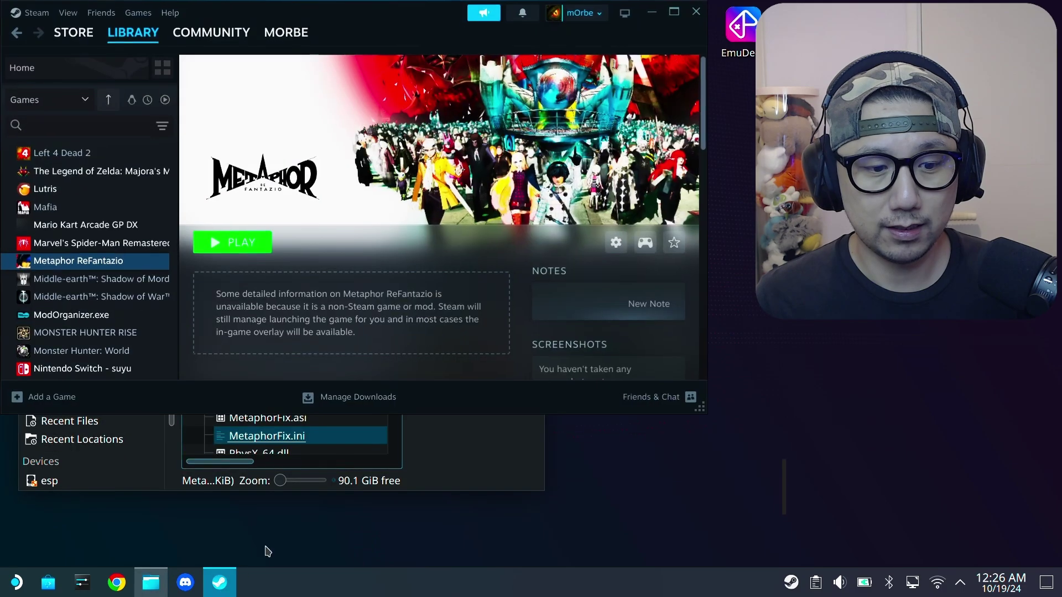
left_click(245, 238)
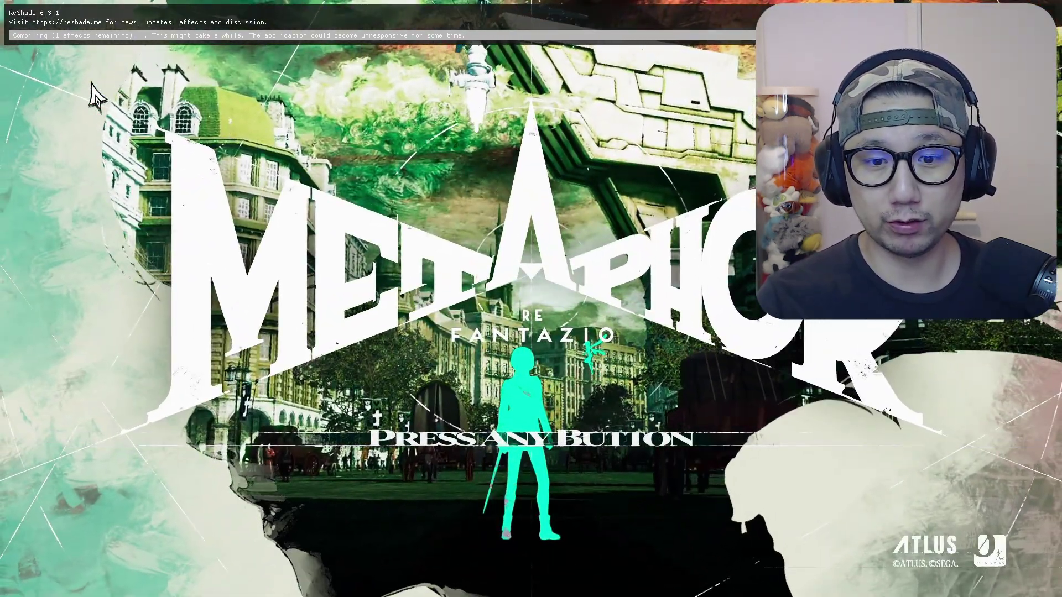
key("Return")
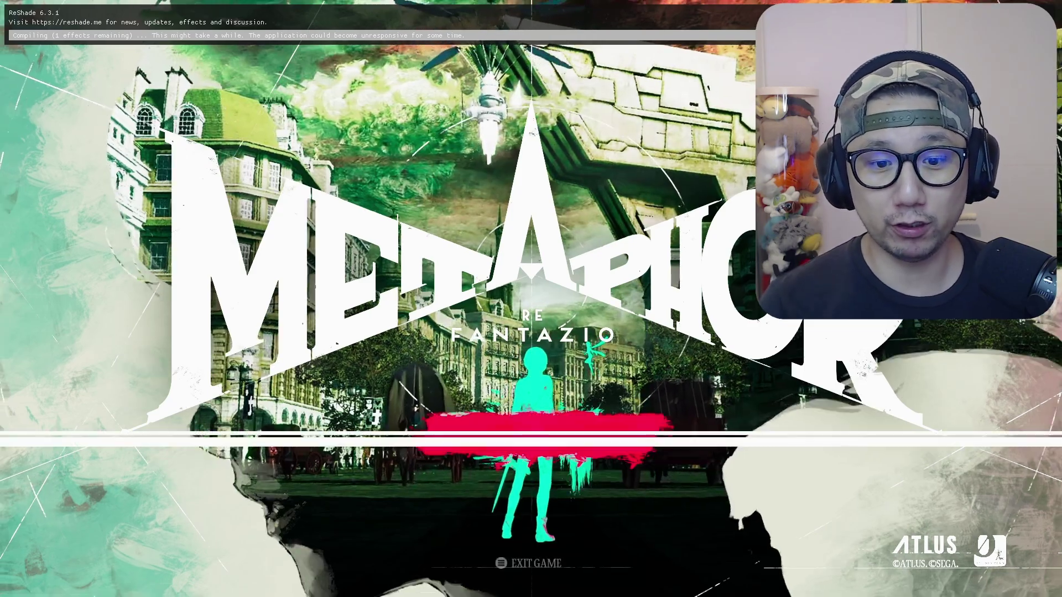
key("Return")
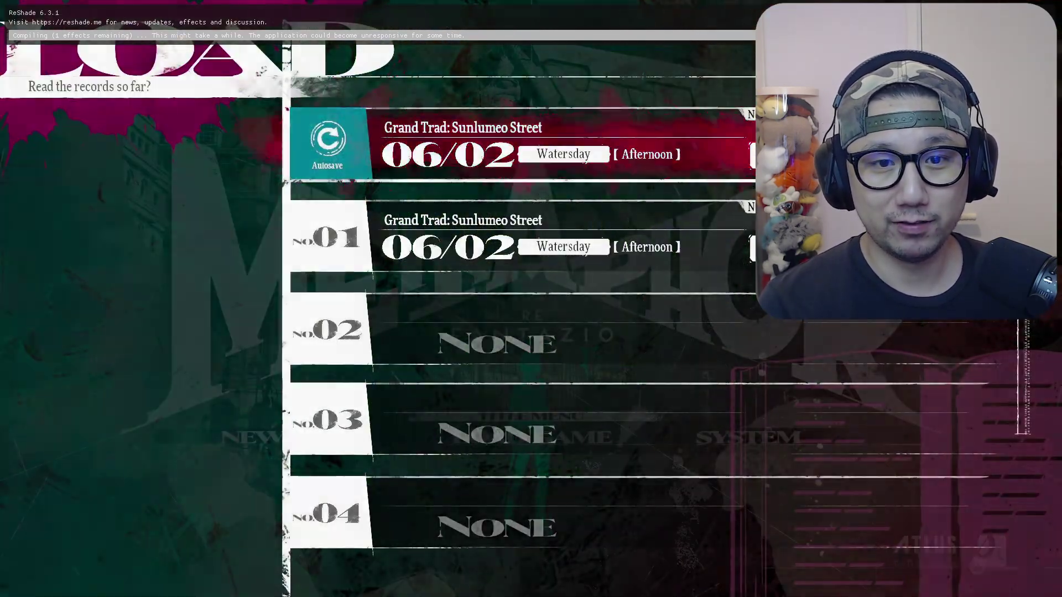
key("Return")
key("Return")
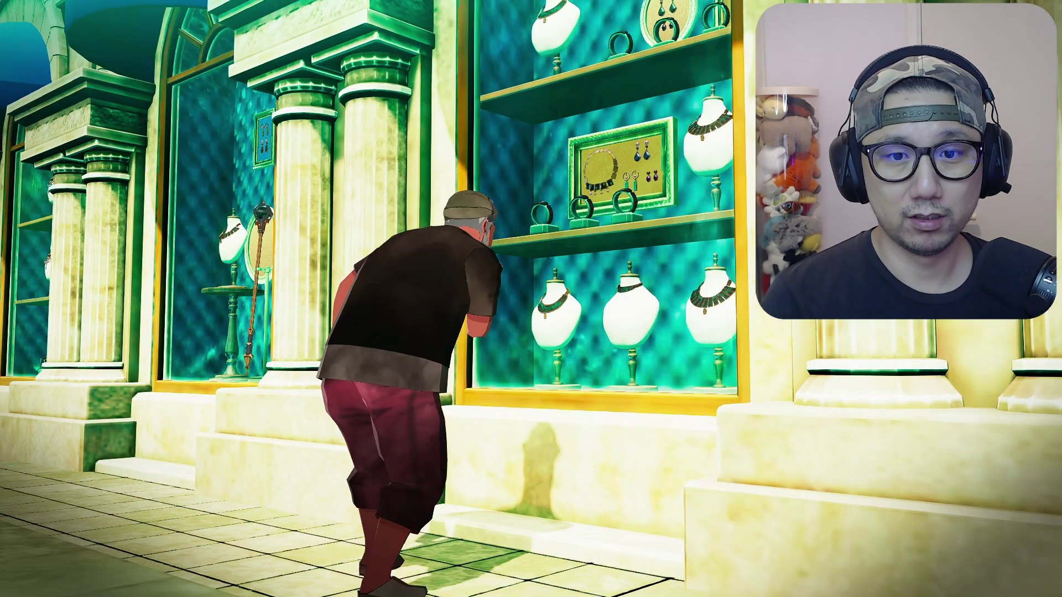
Advance the street-side dialogue, answering "What's a magic igniter?" to Gallica and "How much?" to the Igniter Merchantess
key("Return")
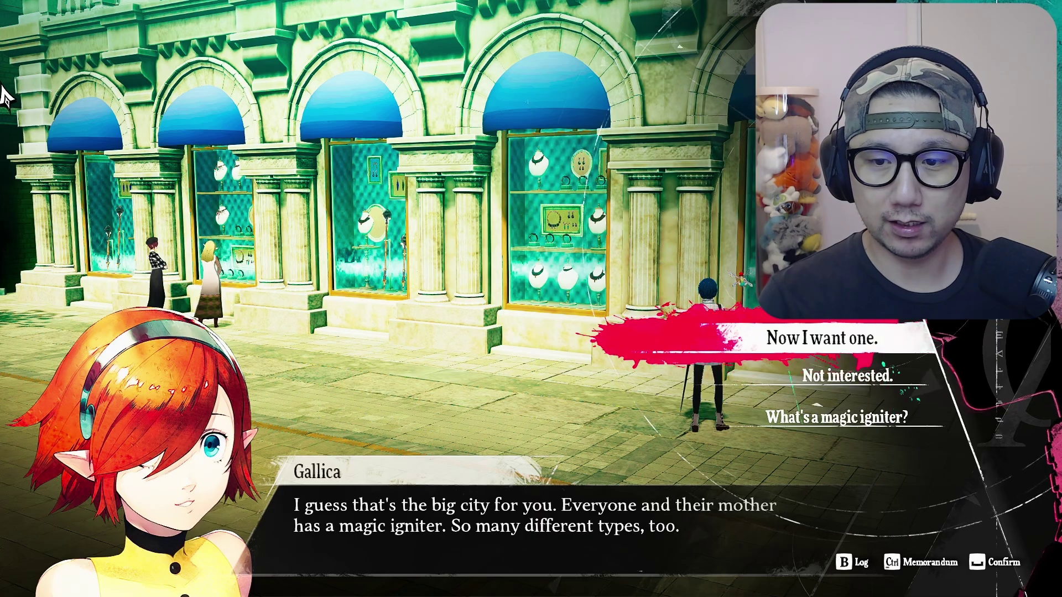
key("Down")
key("Down")
key("Return")
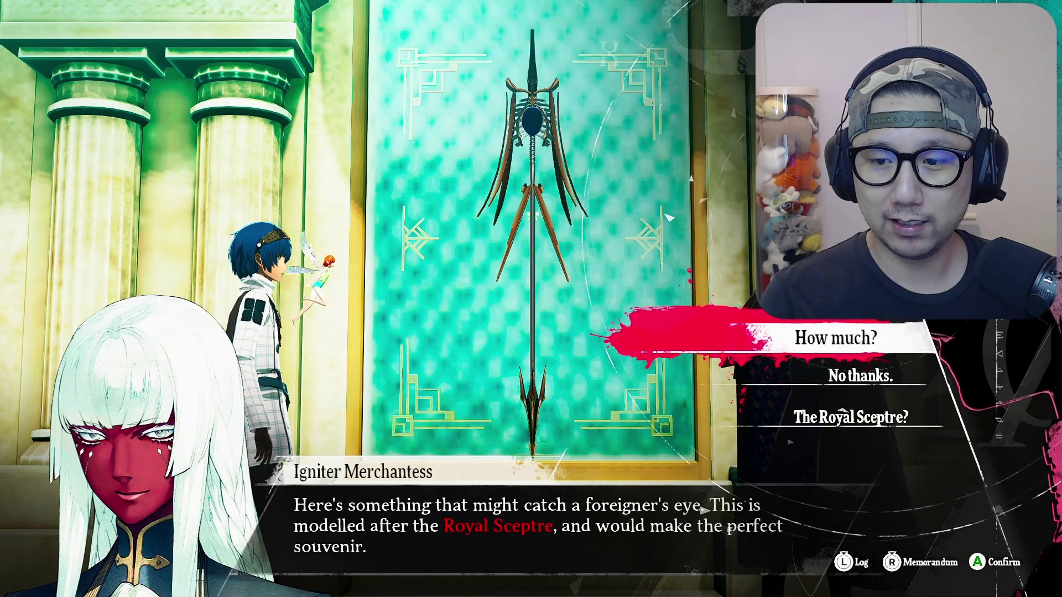
key("Return")
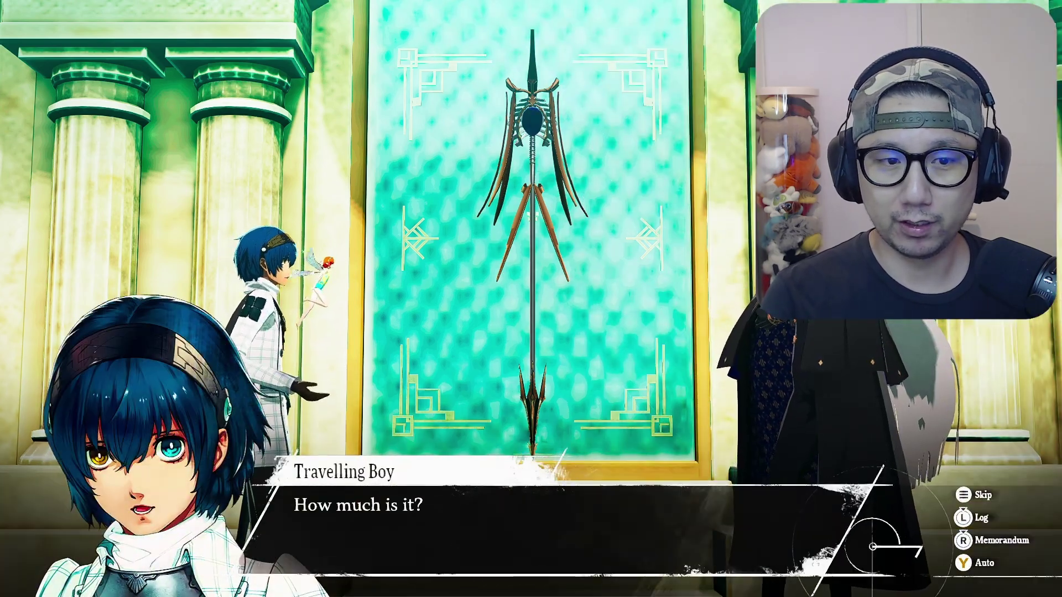
key("Return")
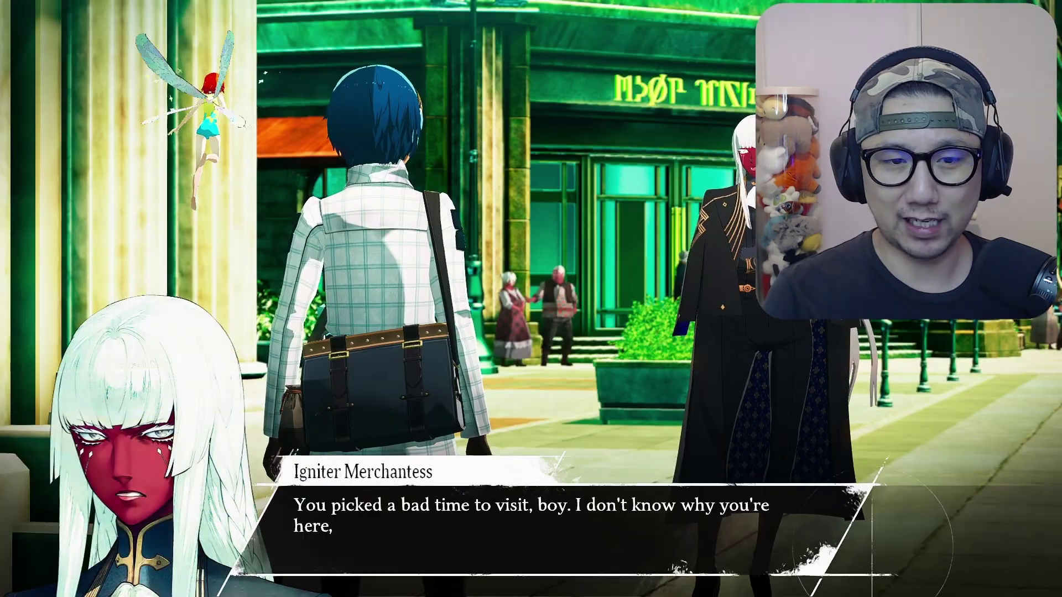